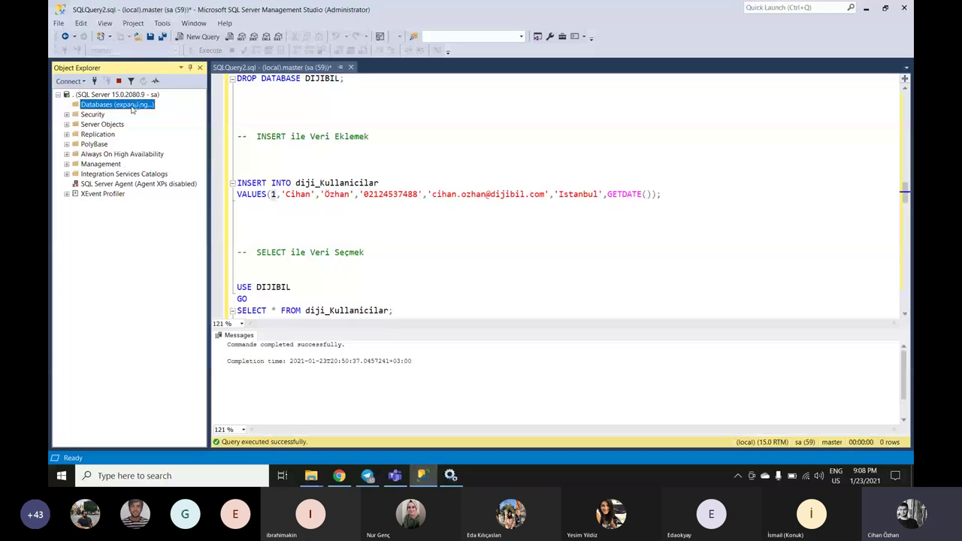
Create a new database named ECommerceDB with the default owner
left_click(277, 205)
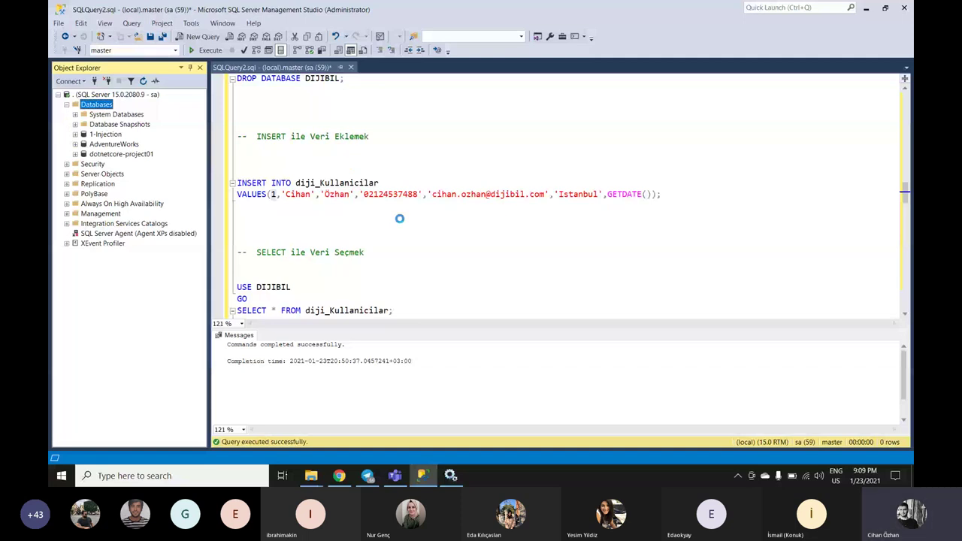
type("E")
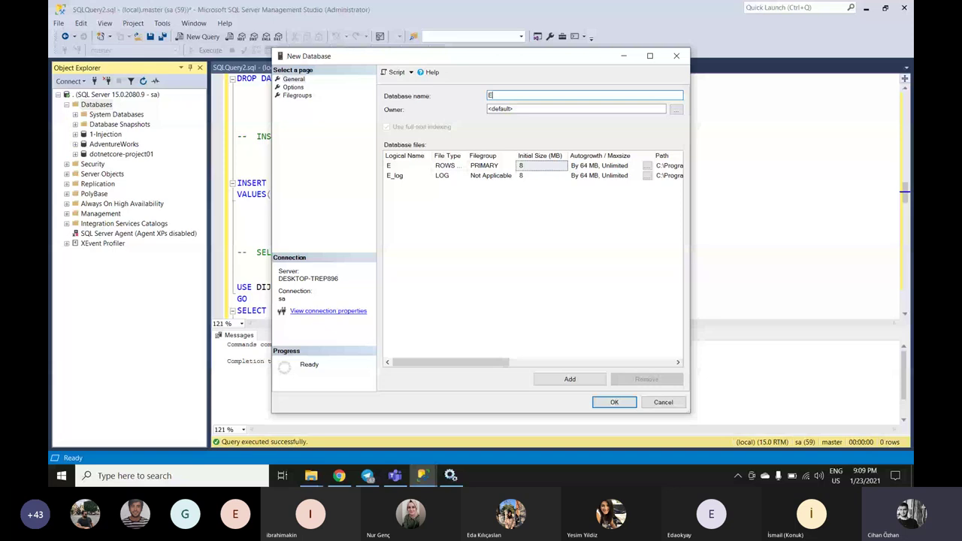
type("CommerceD")
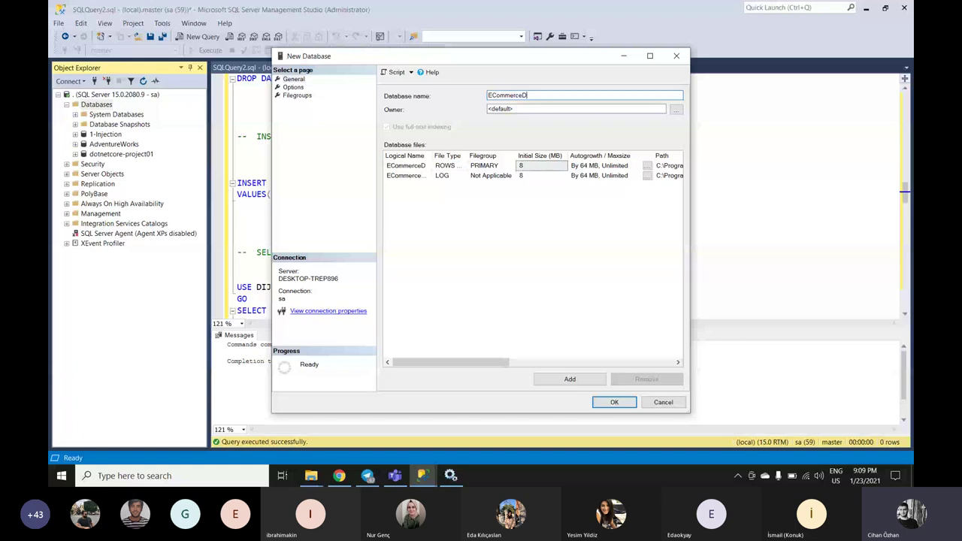
type("B")
key("Return")
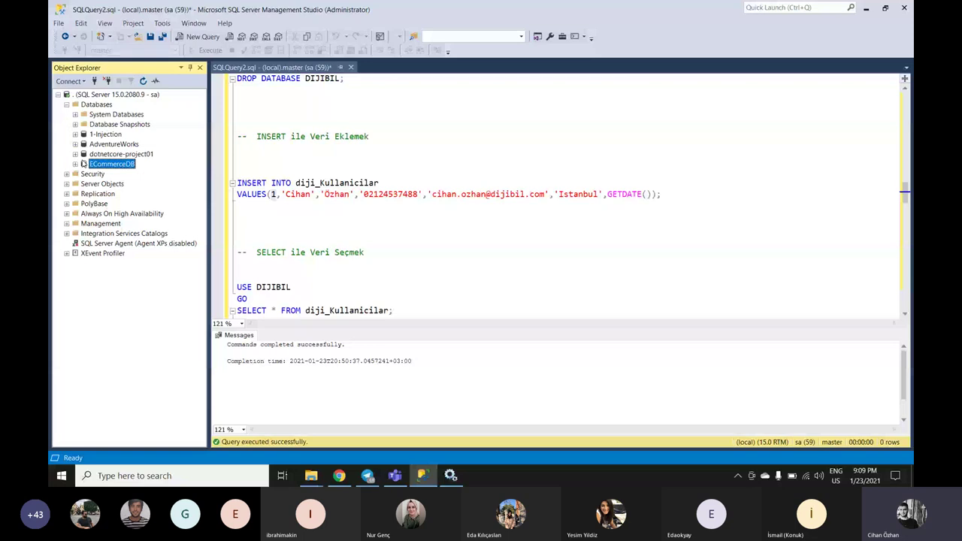
Start designing a new standard table in the ECommerceDB database
left_click(75, 164)
right_click(108, 184)
mouse_move(143, 190)
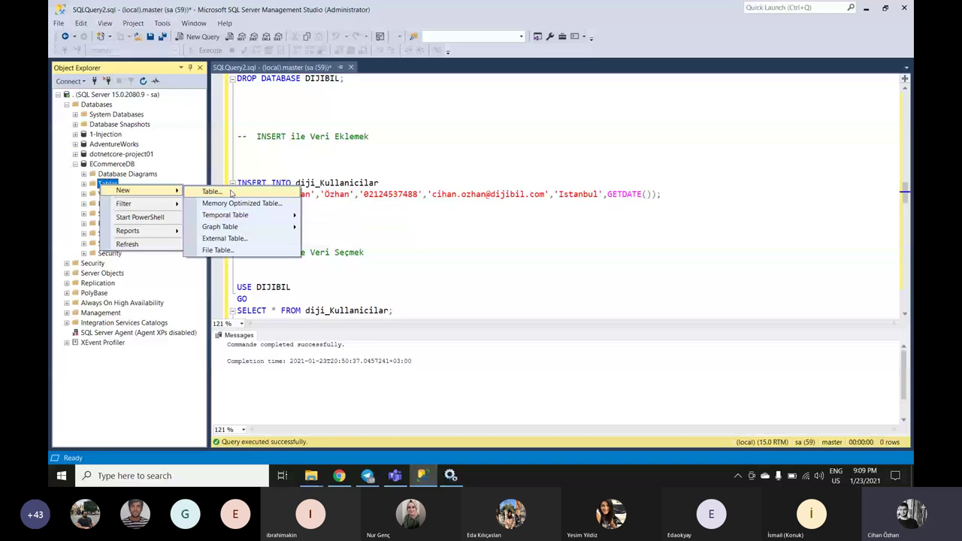
left_click(212, 191)
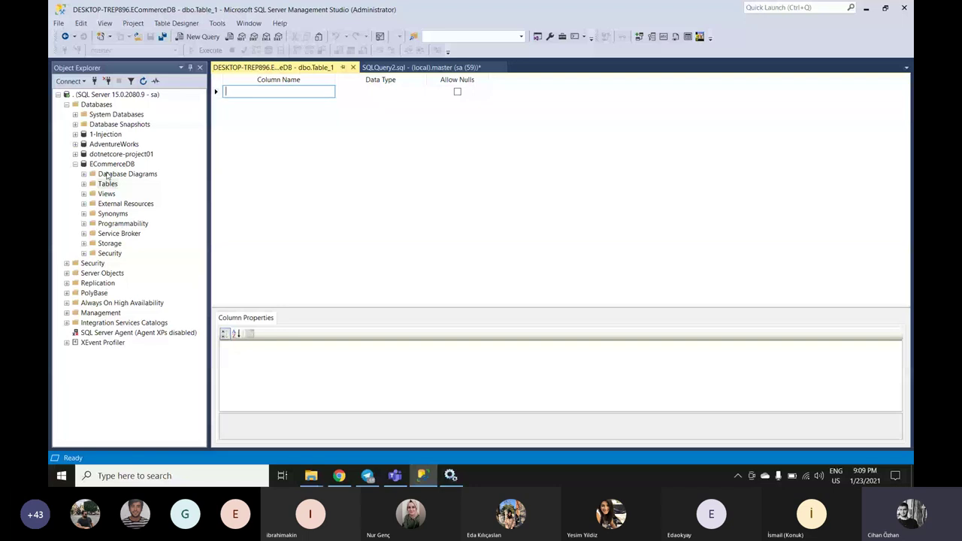
Name the table's first column ID and enter int as its data type
type("ID")
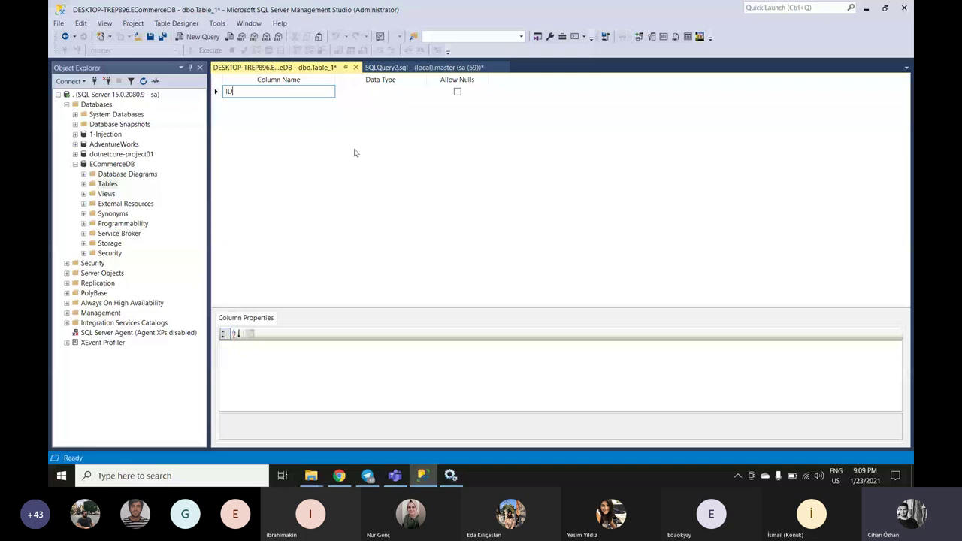
key("Tab")
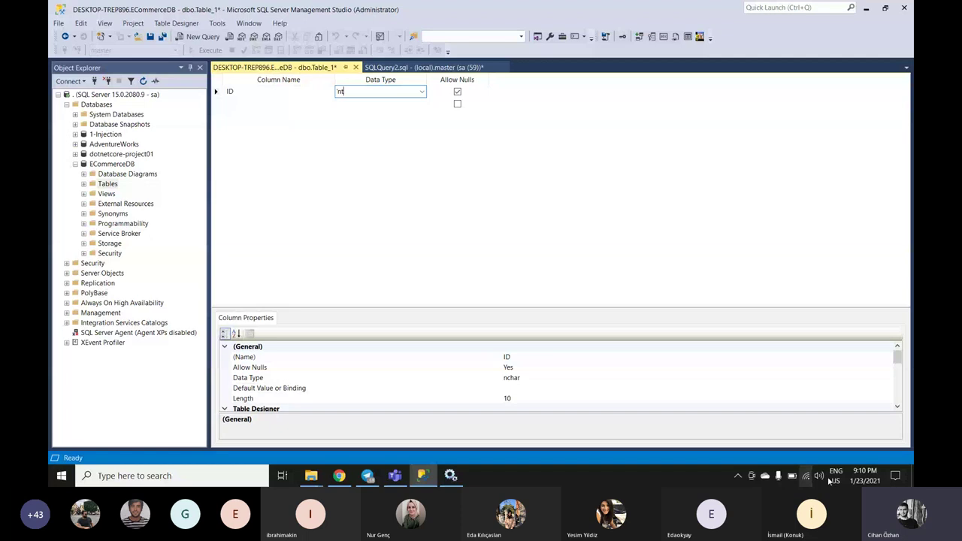
key("alt+shift")
key("BackSpace")
key("BackSpace")
key("BackSpace")
type("in")
type("t")
Examine the data types available for the ID column, from bigint through xml
left_click(422, 92)
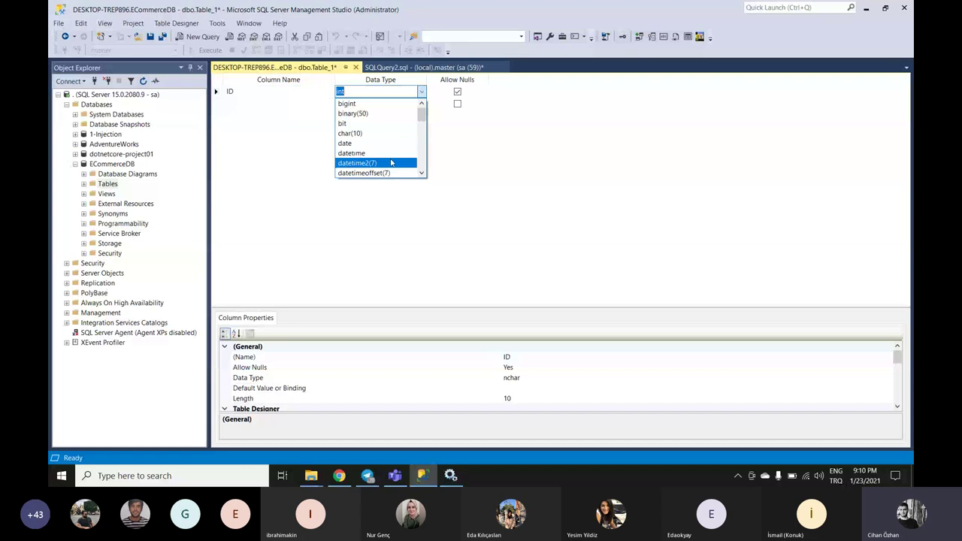
scroll(391, 162, "down", 1)
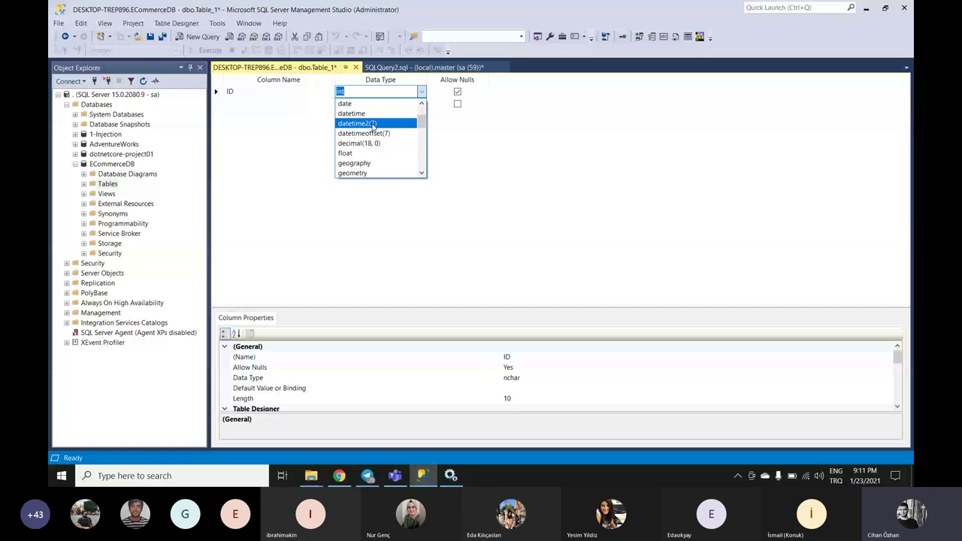
scroll(423, 128, "down", 1)
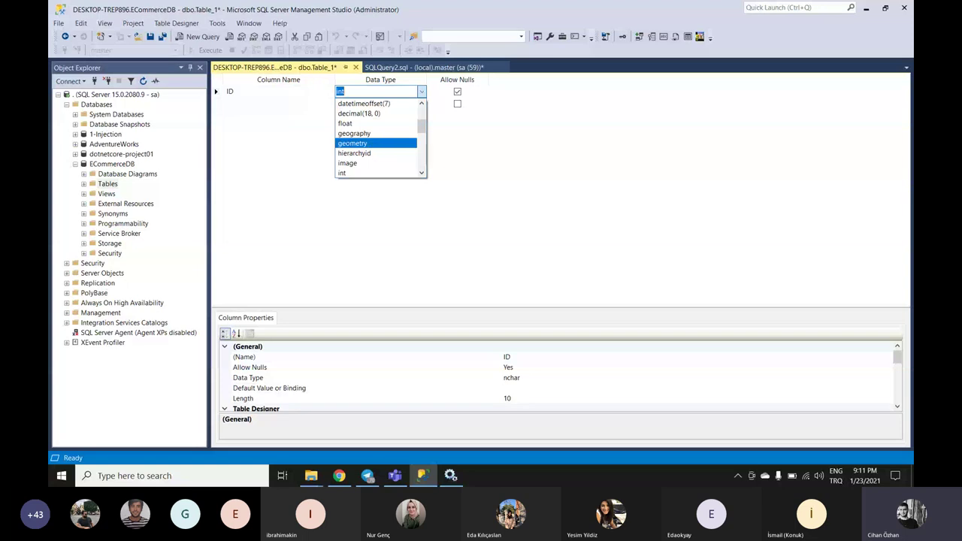
left_click(402, 91)
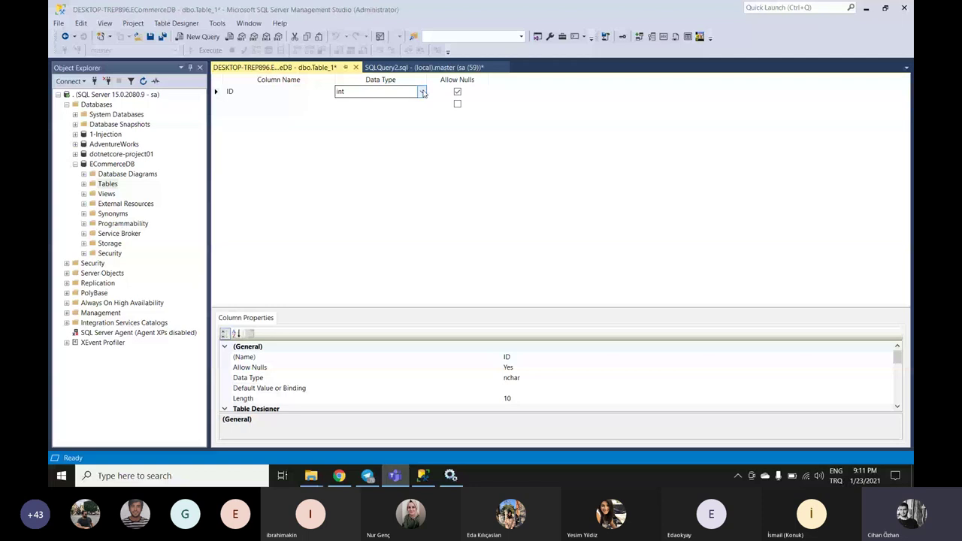
left_click(423, 92)
left_click_drag(422, 105, 422, 149)
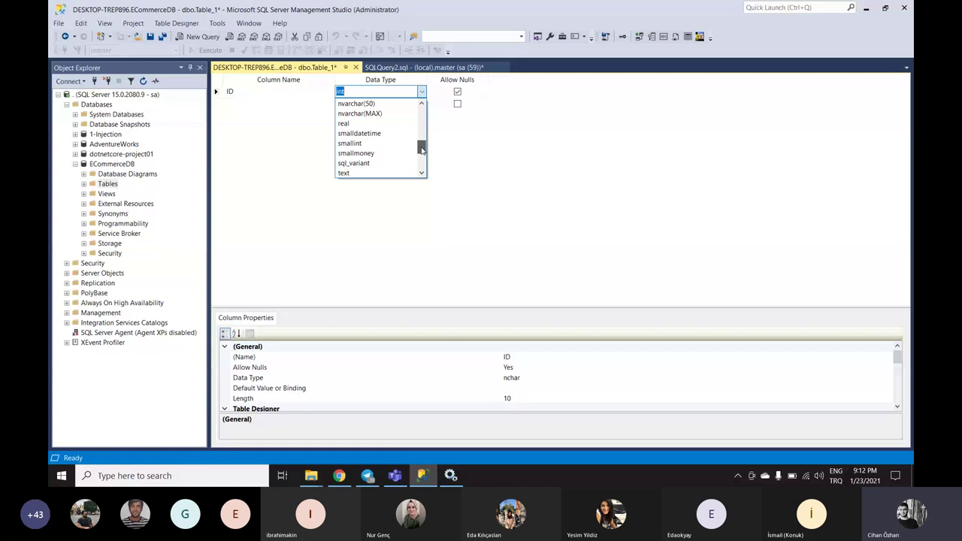
left_click_drag(421, 149, 424, 146)
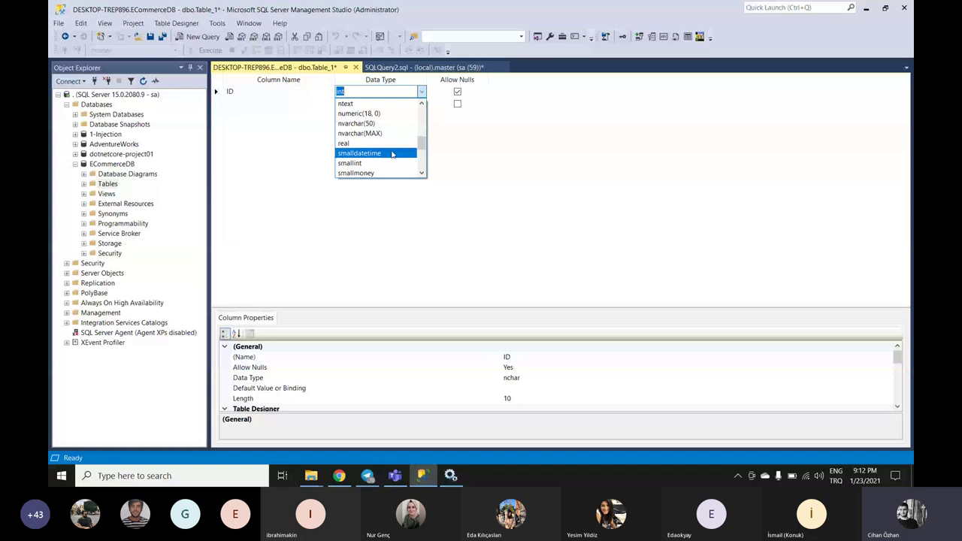
scroll(421, 155, "down", 1)
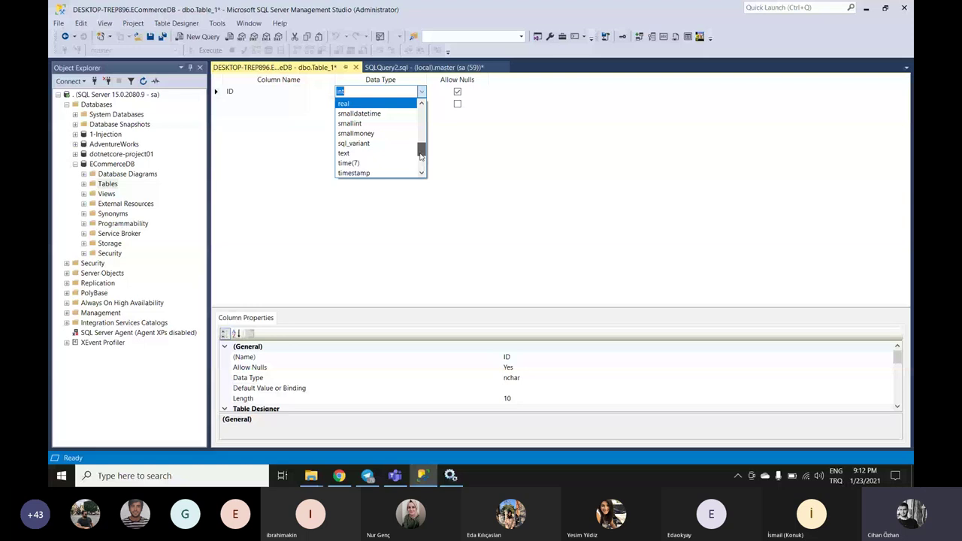
left_click_drag(421, 156, 422, 158)
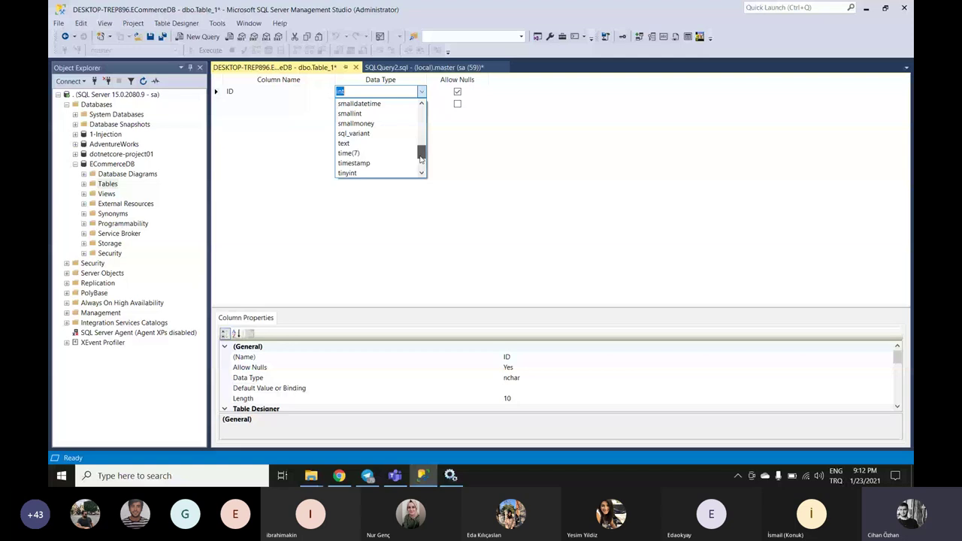
scroll(385, 158, "down", 1)
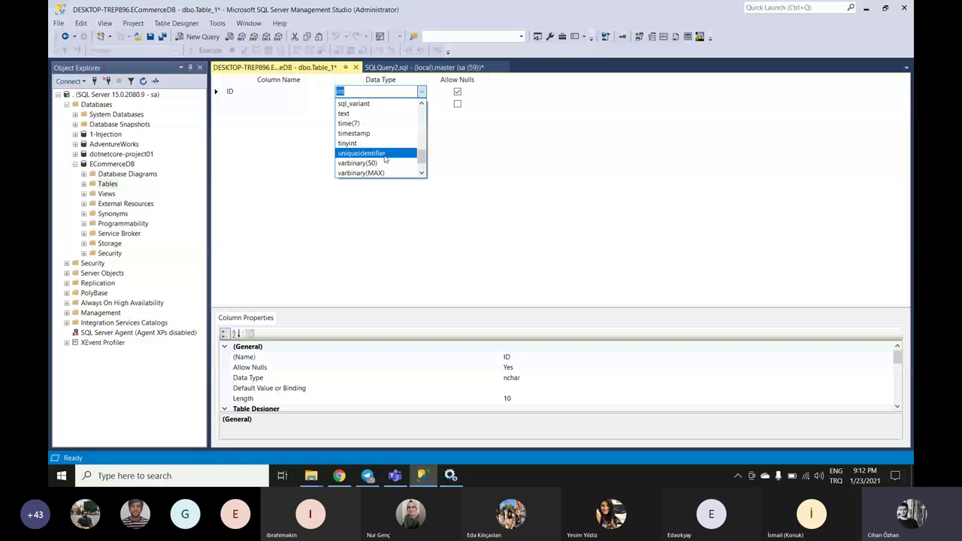
left_click_drag(421, 157, 420, 166)
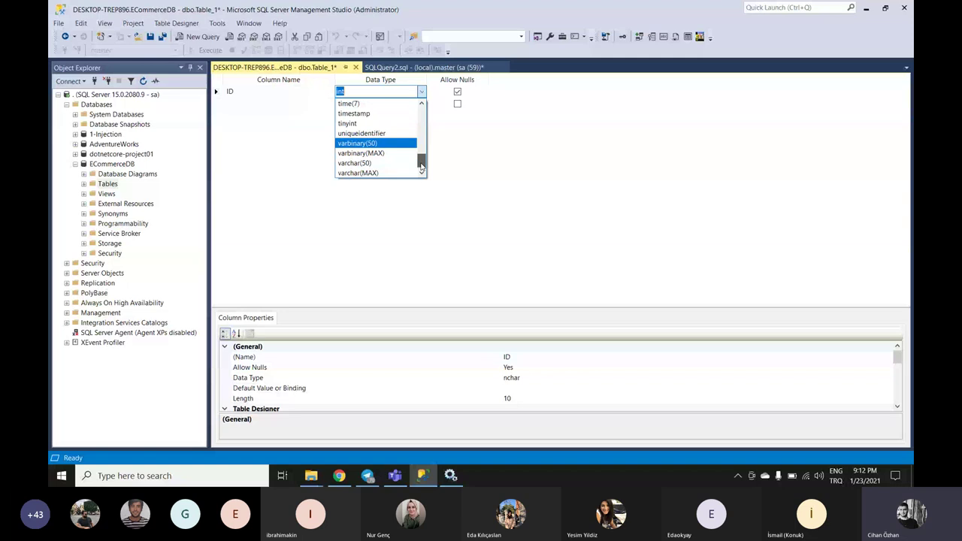
left_click_drag(421, 166, 419, 169)
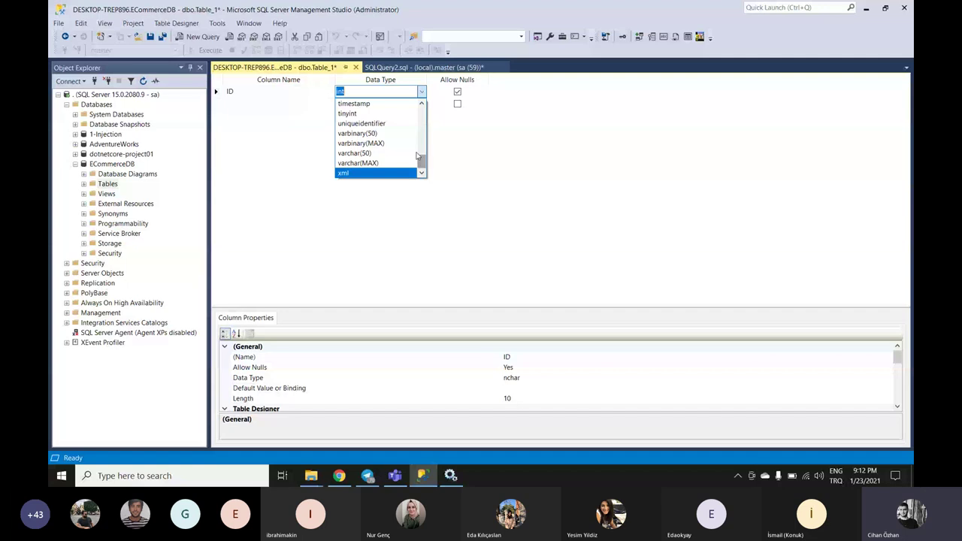
key("Up")
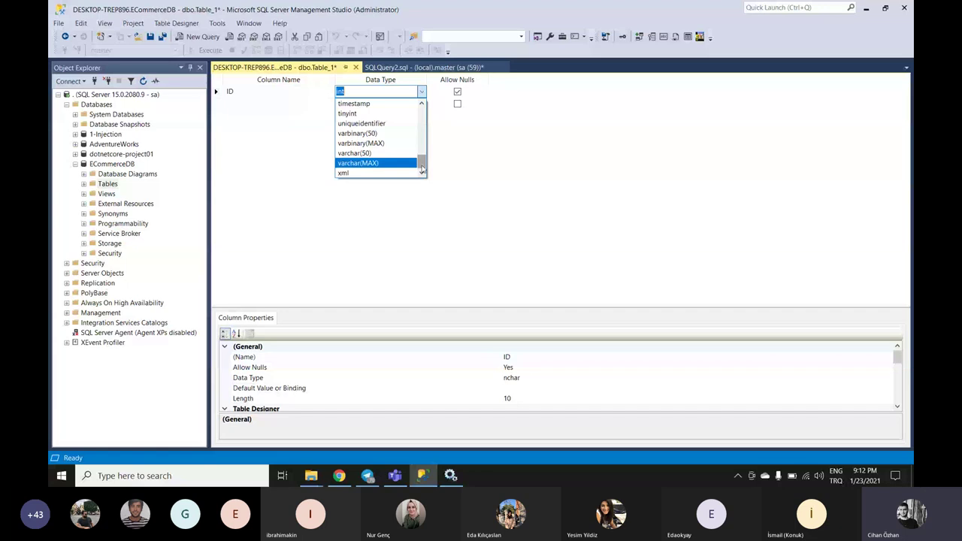
key("Down")
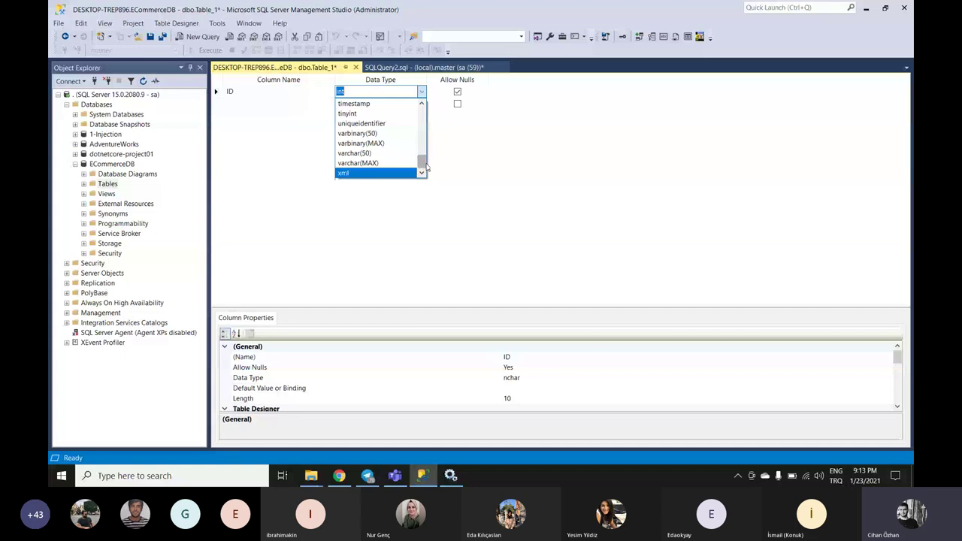
mouse_move(426, 167)
left_mouse_down()
mouse_move(424, 118)
mouse_move(414, 171)
left_mouse_up()
scroll(414, 171, "up", 10)
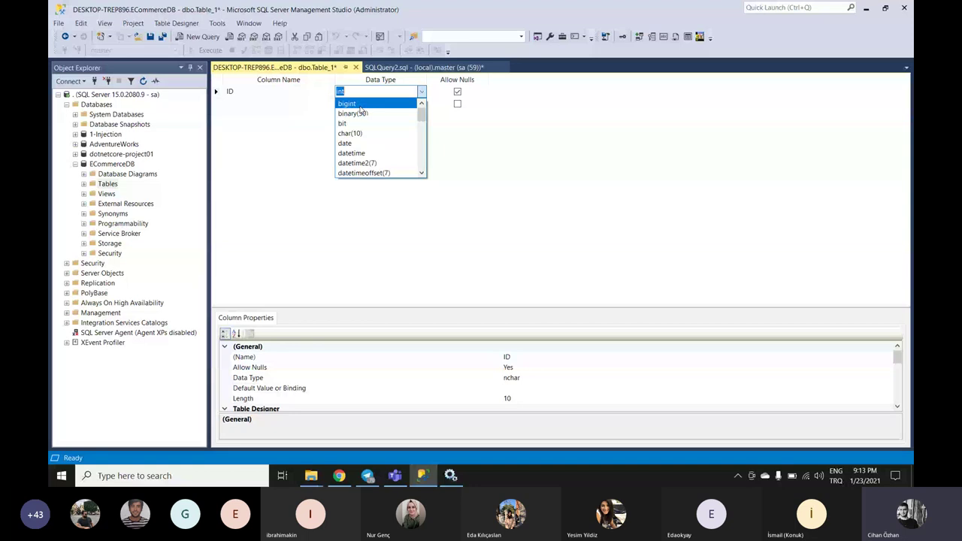
scroll(366, 143, "down", 1)
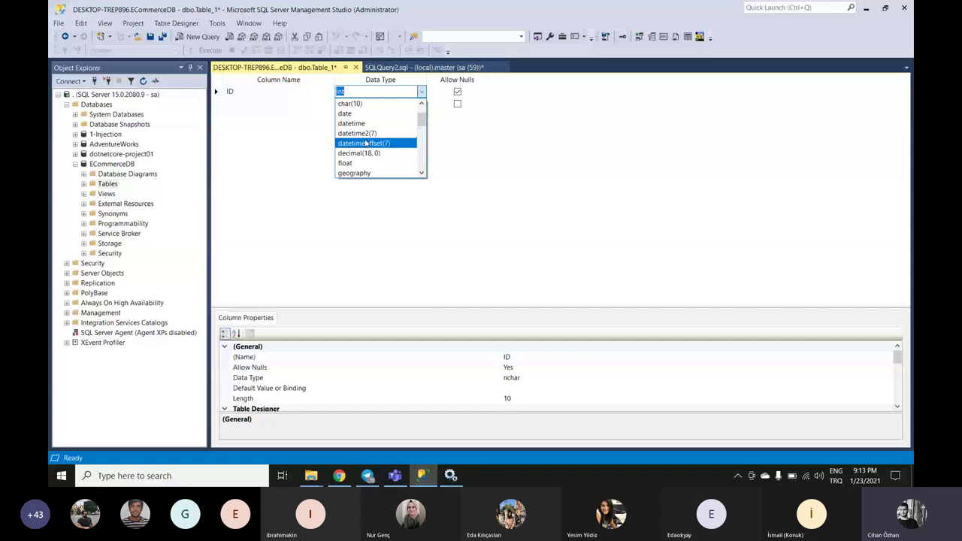
scroll(366, 143, "down", 2)
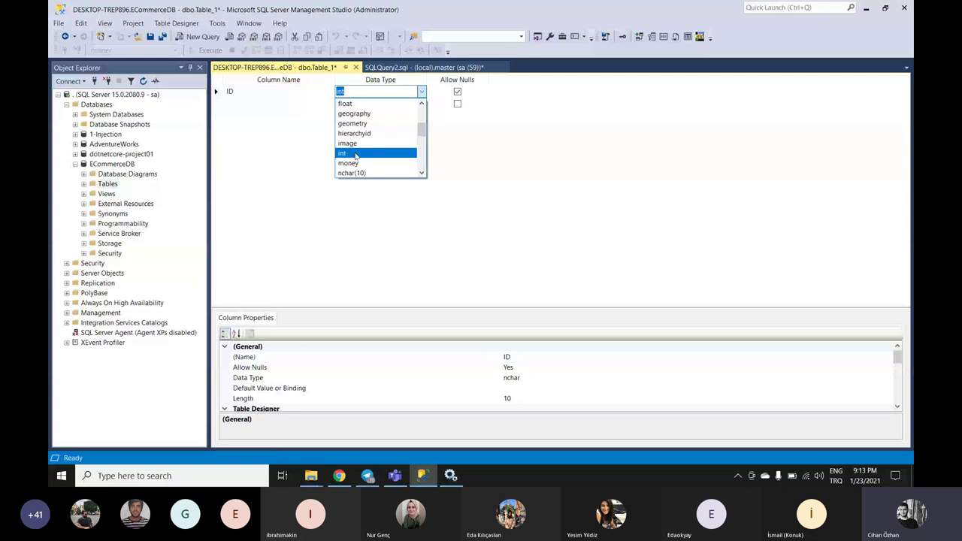
Choose int as the ID column's data type and disallow null values for it
left_click(354, 153)
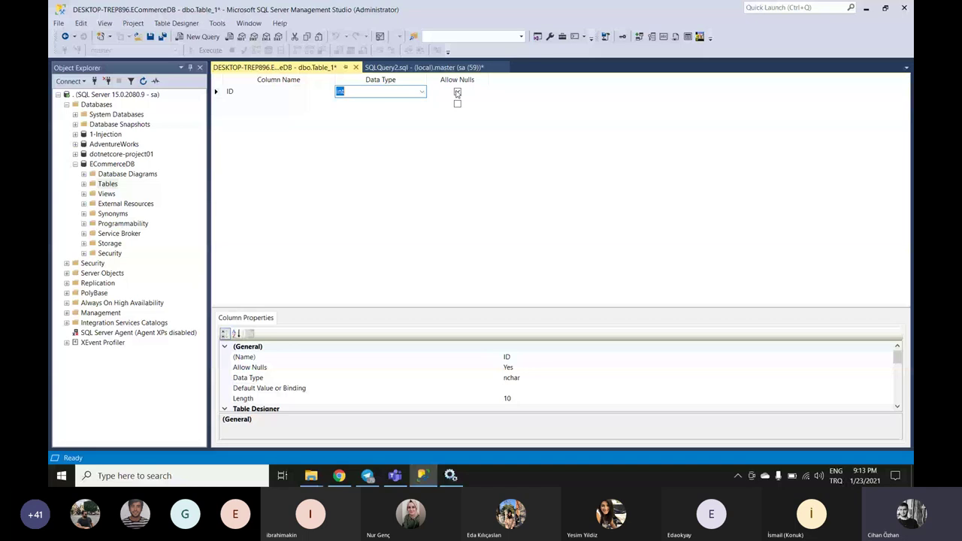
left_click(308, 91)
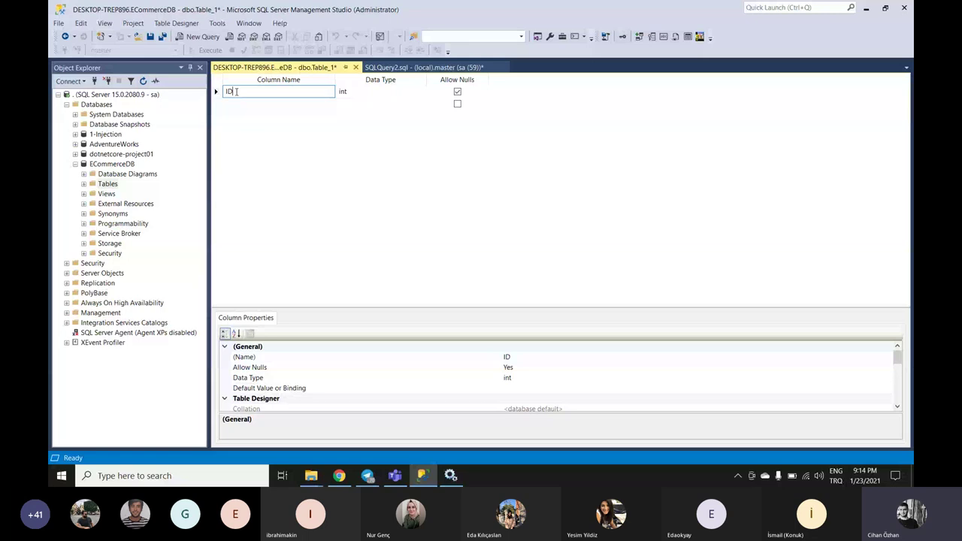
key("Tab")
key("Tab")
key("space")
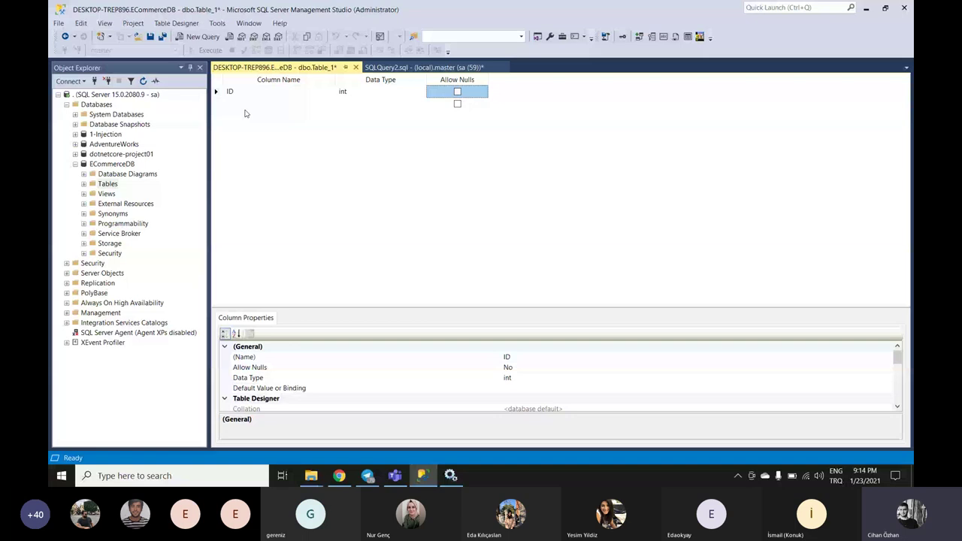
Add a FirstName column of type nvarchar(50) that does not allow nulls
key("Tab")
type("Firs")
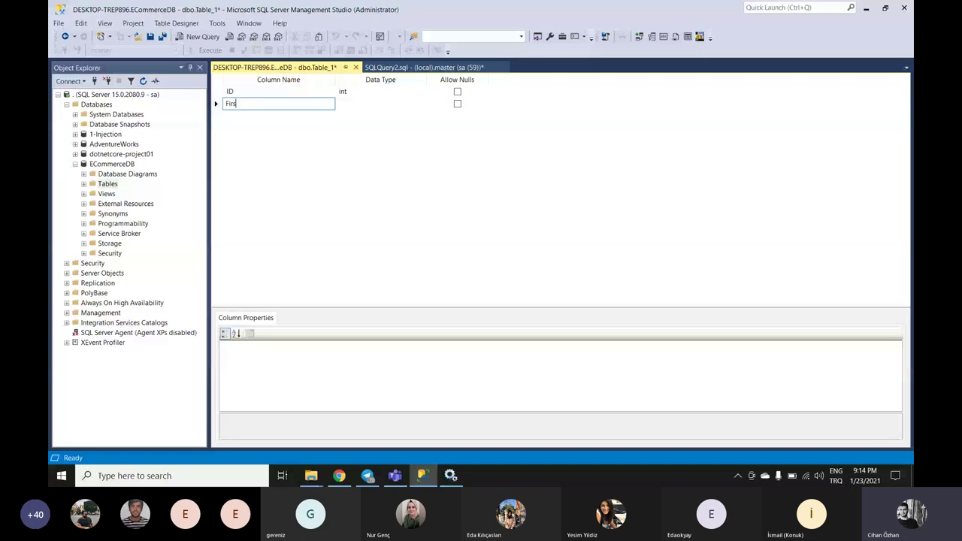
type("tName")
key("Tab")
key("Tab")
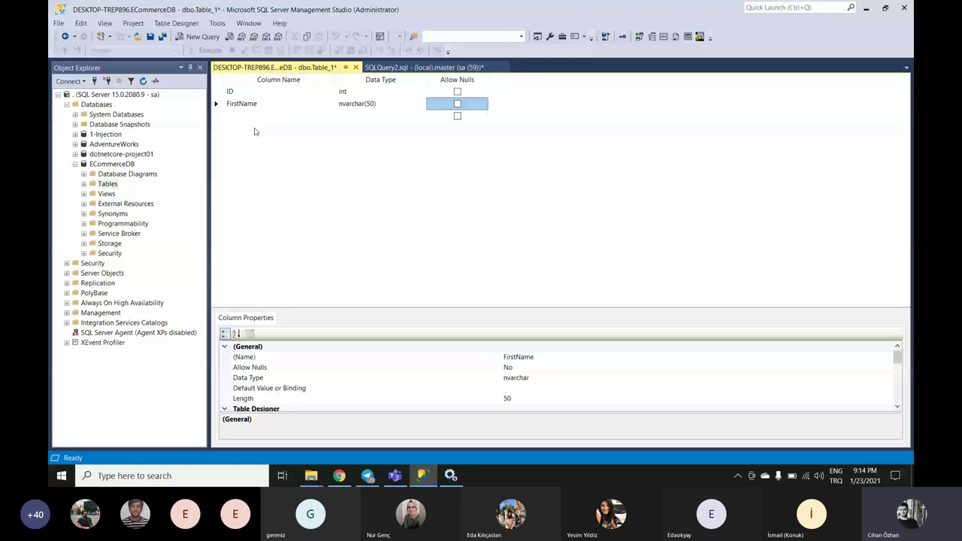
Add a LastName column of type nvarchar(50) that does not allow nulls
key("Tab")
type("LastN")
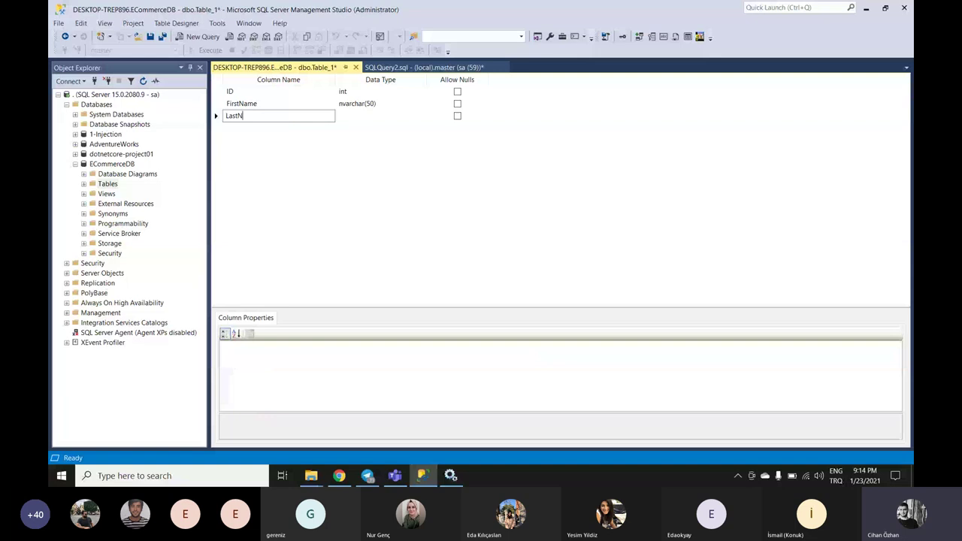
type("ame")
key("Tab")
key("Tab")
Add a Username column of type nvarchar(15) that does not allow nulls
key("Tab")
type("Username")
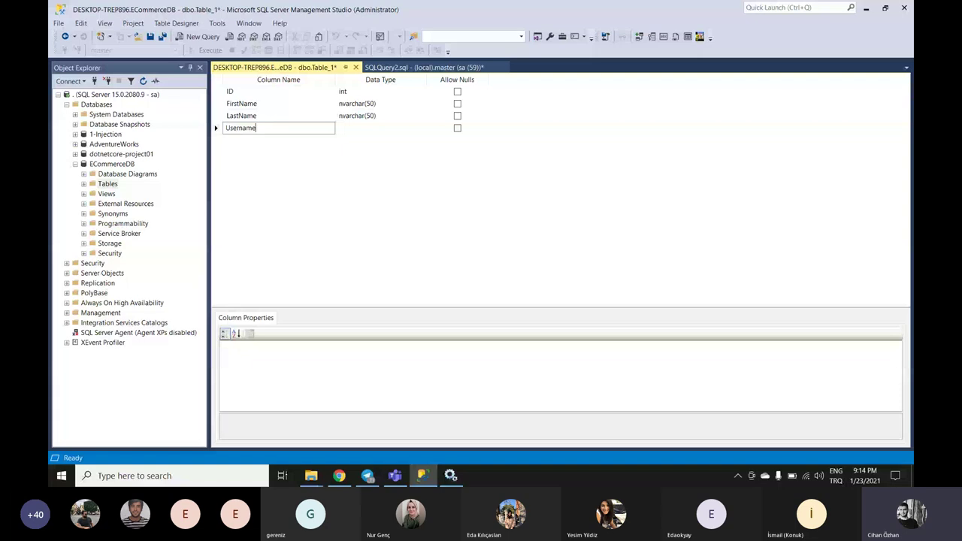
key("Tab")
key("Tab")
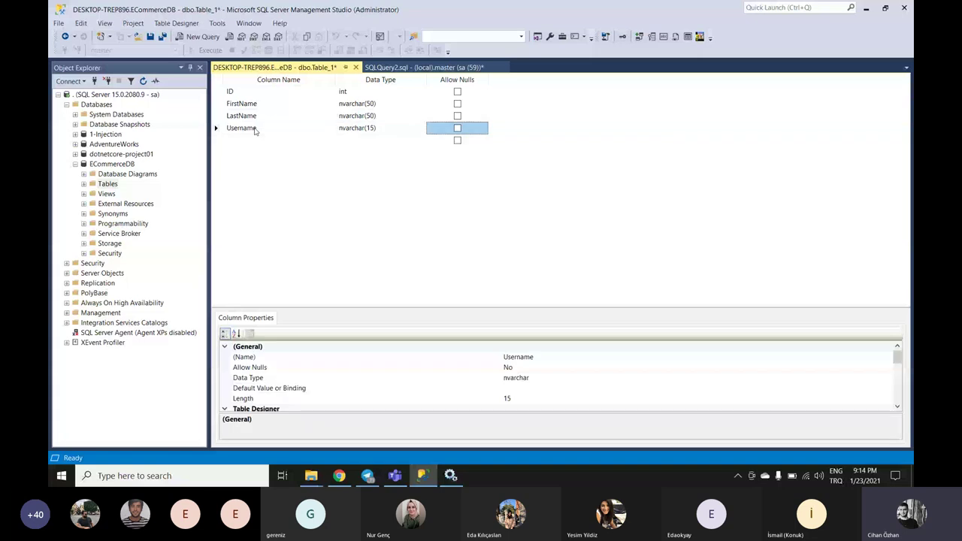
Add an Email column of type nvarchar(70) that does not allow nulls
key("Tab")
type("Email")
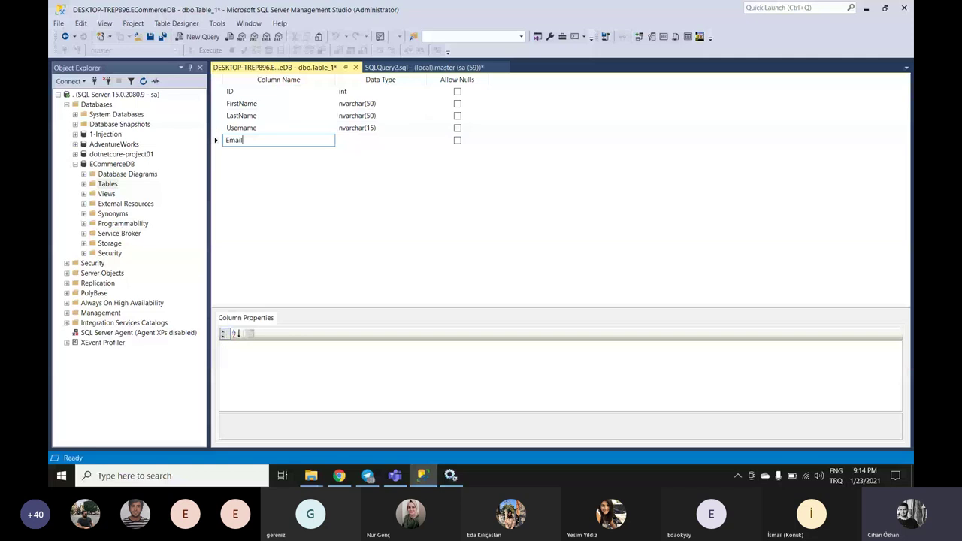
key("Tab")
type("nv")
left_click(370, 140)
key("BackSpace")
type("70)")
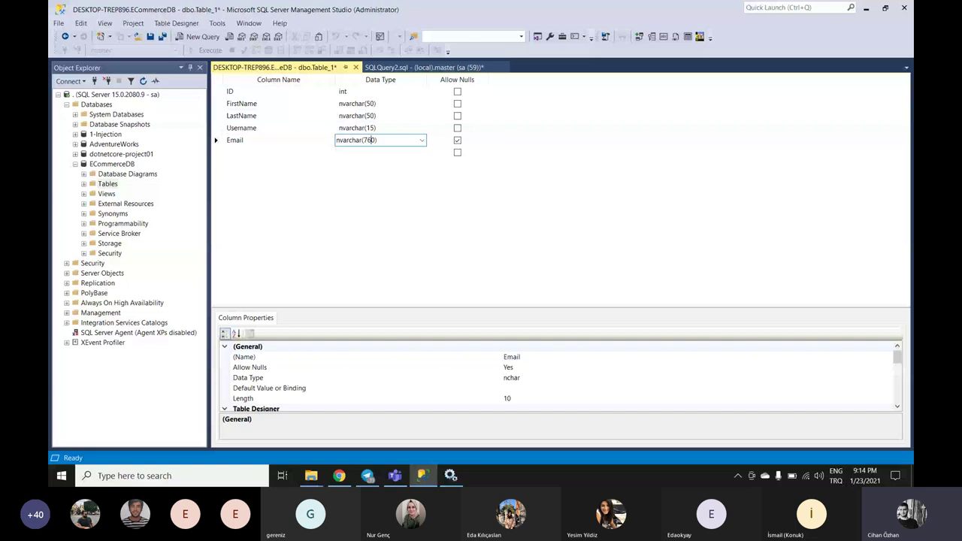
key("Tab")
key("space")
key("Tab")
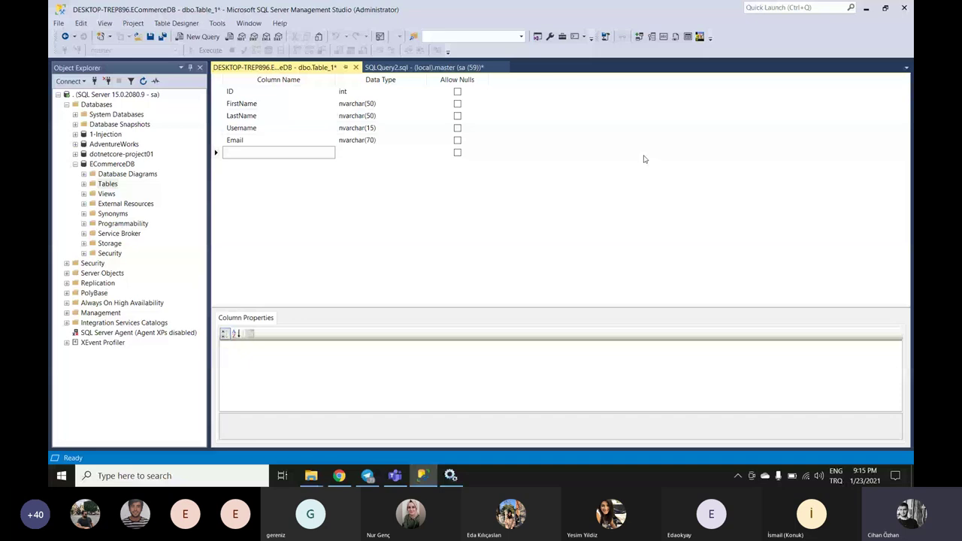
Insert a MiddleName column of type nvarchar(50) that allows nulls between FirstName and LastName
right_click(222, 116)
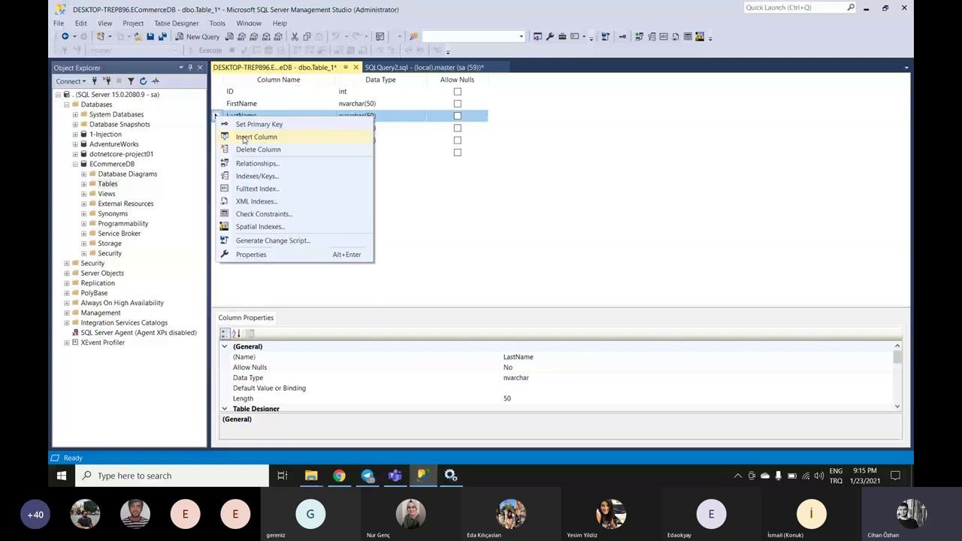
left_click(243, 138)
type("Middle")
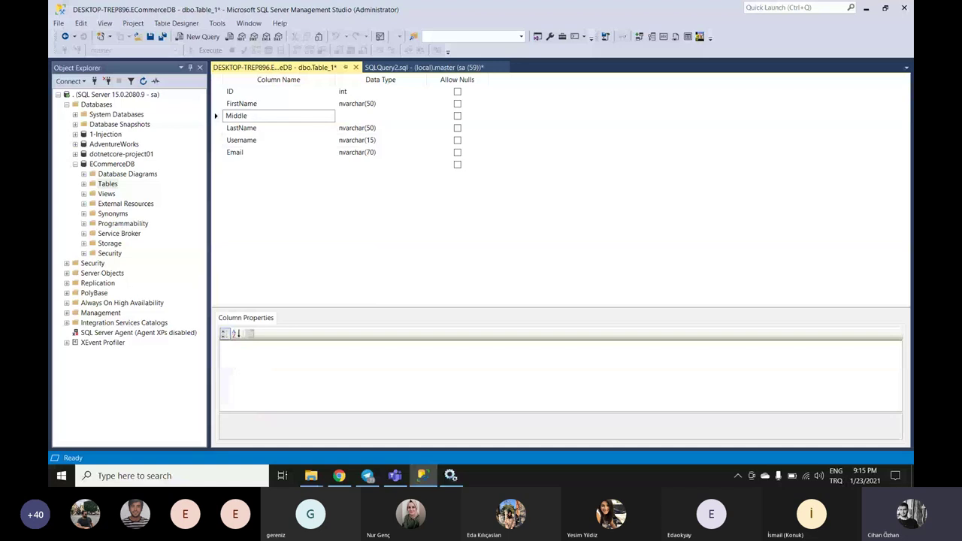
type("Name")
key("Tab")
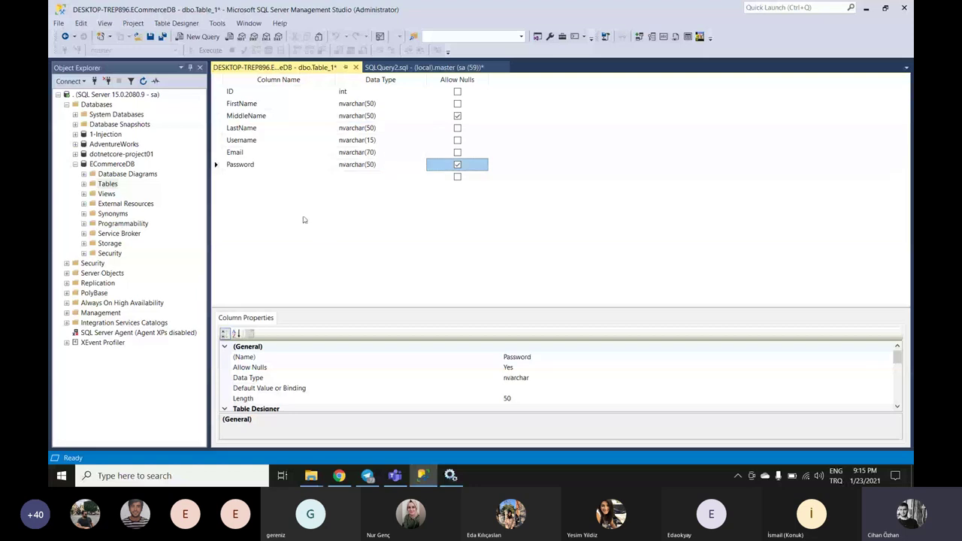
Set the Password column's data type to nvarchar(15) and disallow nulls for it
key("shift+Tab")
key("End")
key("Left")
key("BackSpace")
key("BackSpace")
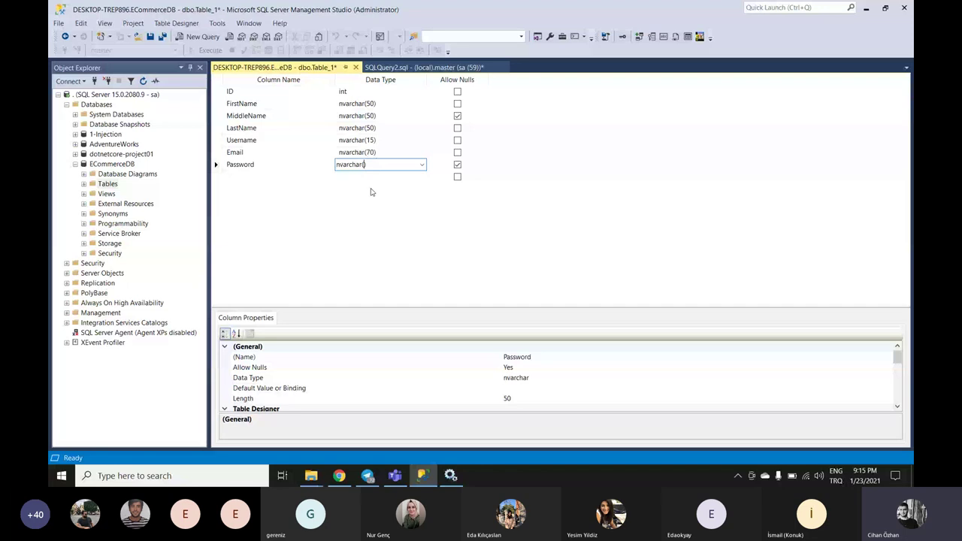
type("15")
key("Tab")
key("space")
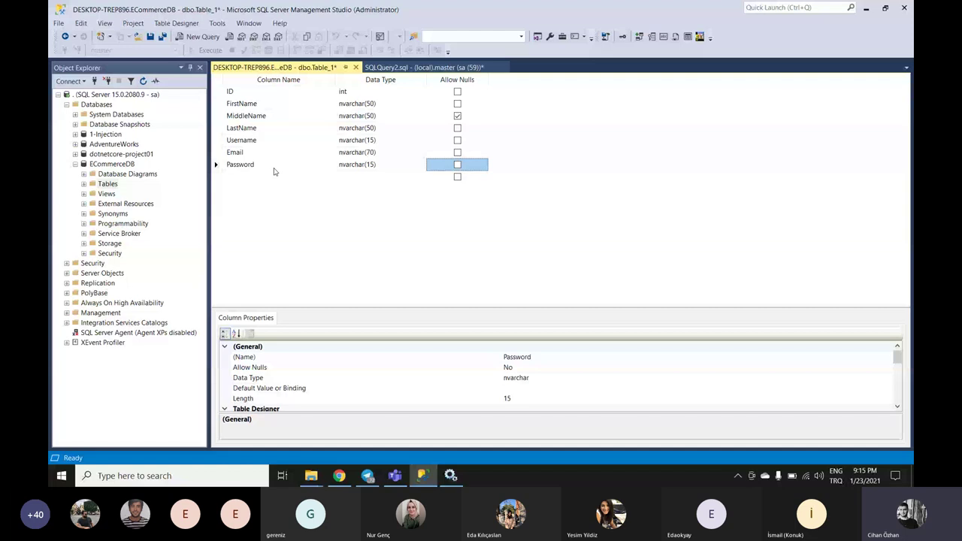
Add an IsDeleted column of type bit below Password that does not allow nulls
left_click(364, 167)
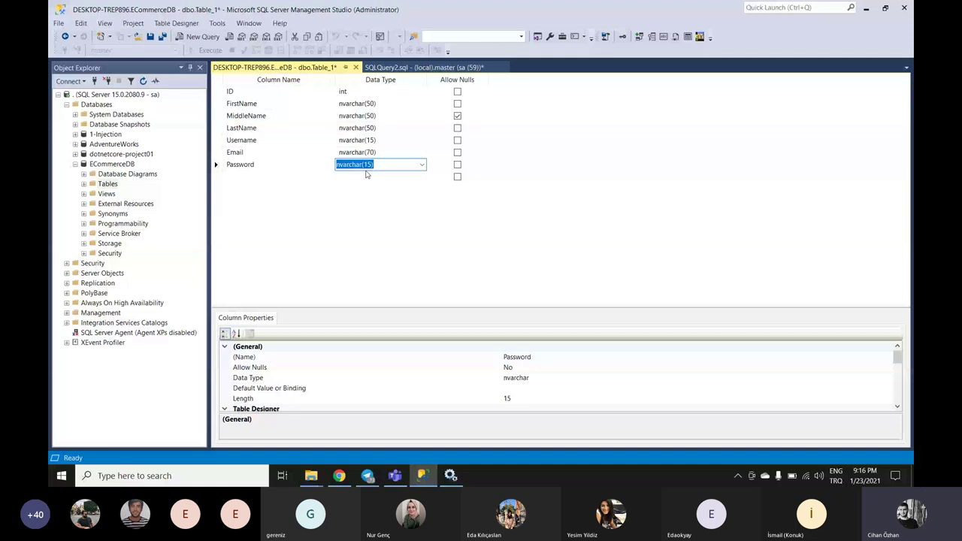
key("Tab")
key("Tab")
type("Is")
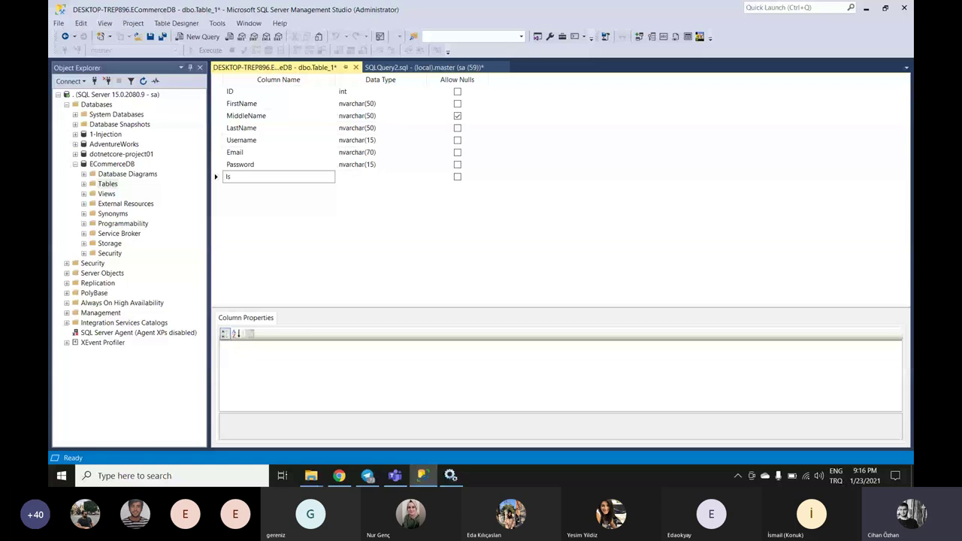
type("A")
type("Deleted")
key("Tab")
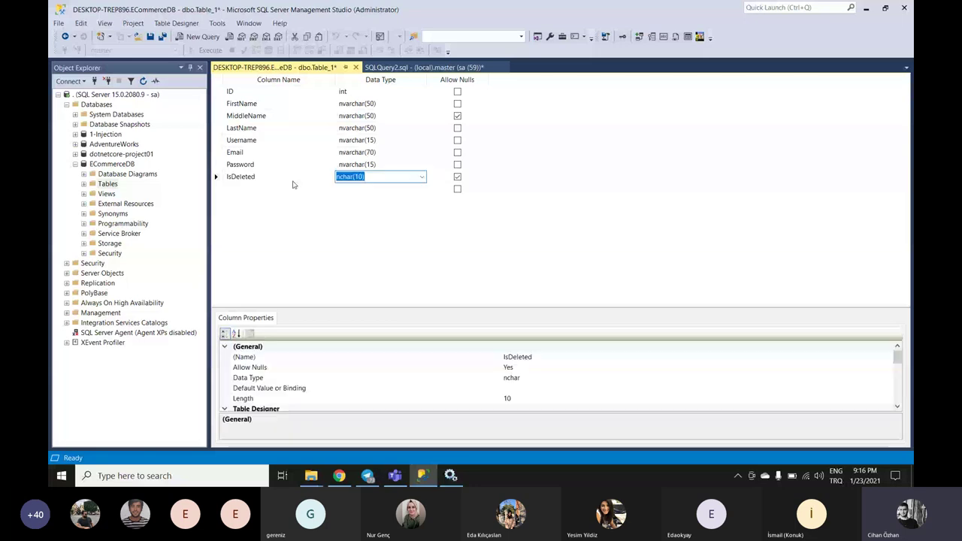
type("bi")
type("t")
key("Tab")
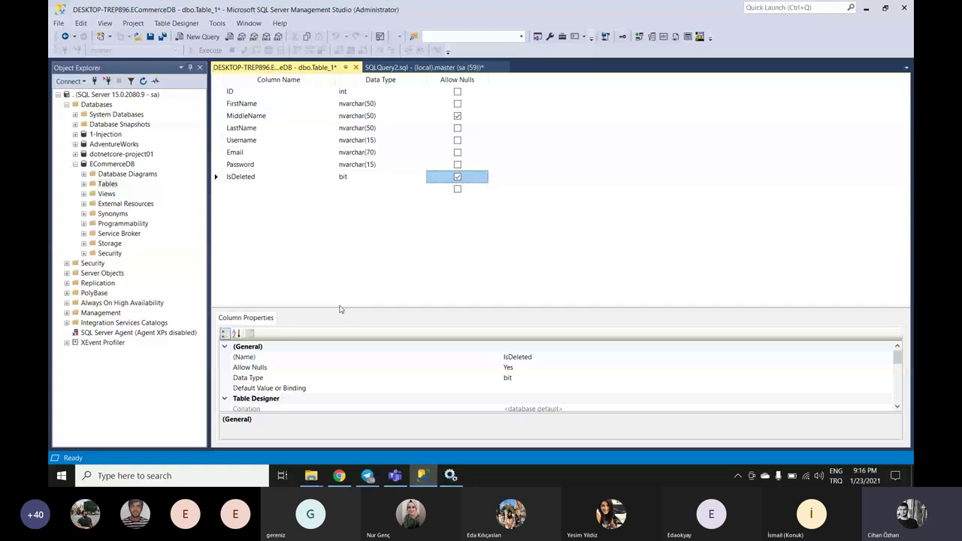
left_click_drag(339, 308, 400, 265)
key("space")
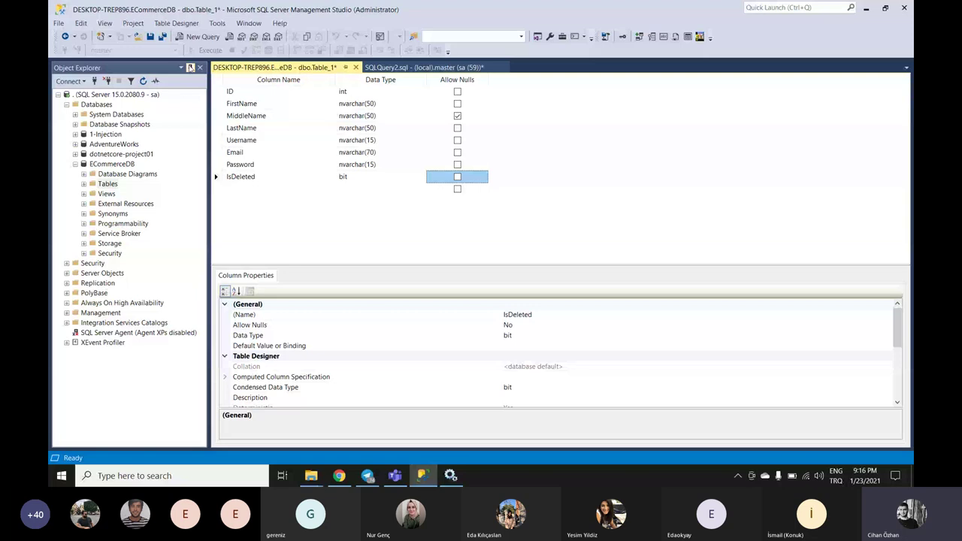
Auto-hide the Object Explorer and enlarge the column properties area with the IsDeleted column selected
left_click(190, 68)
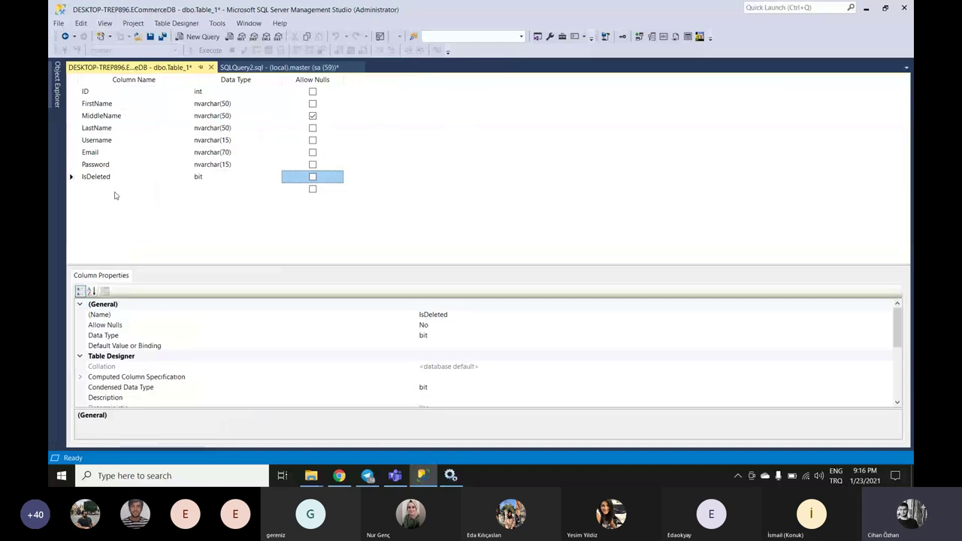
left_click(100, 165)
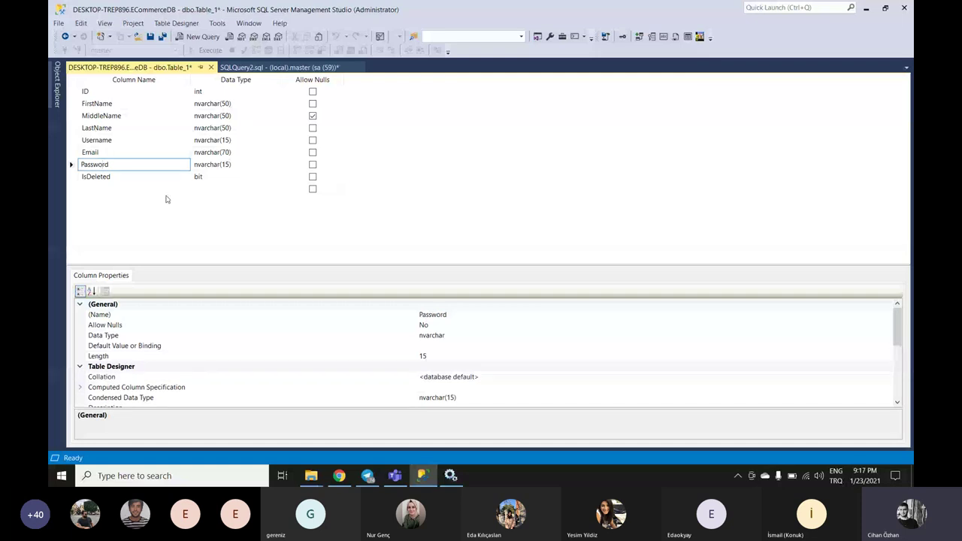
key("Up")
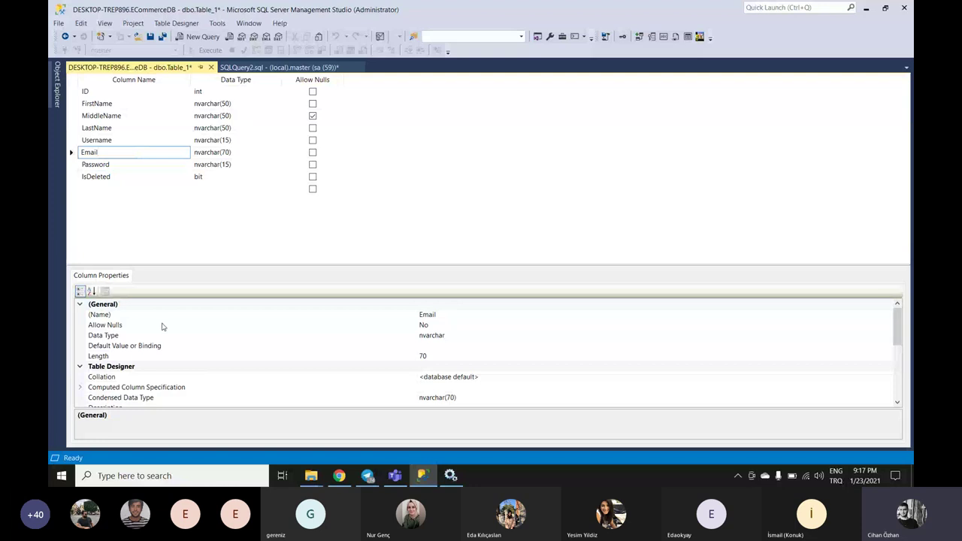
key("Down")
key("Down")
left_click_drag(184, 267, 185, 241)
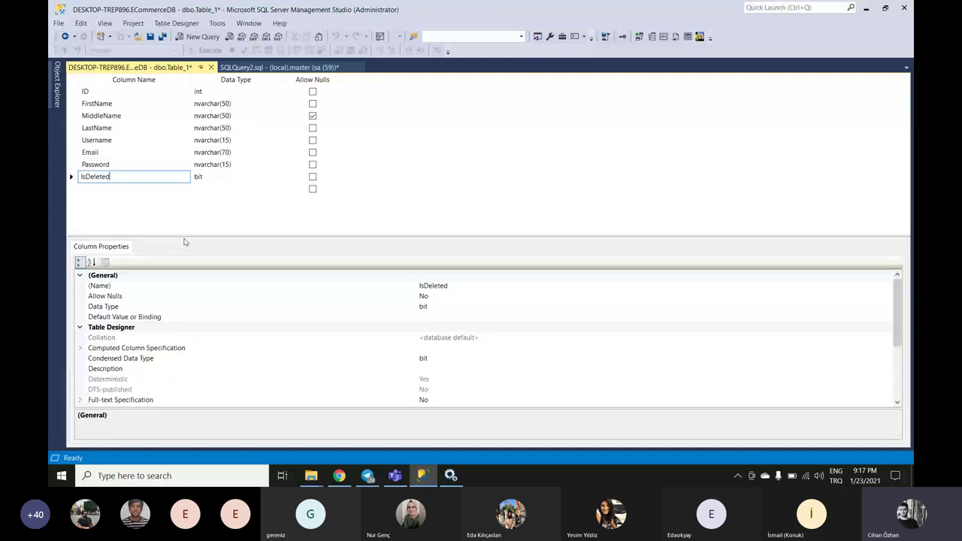
Set the IsDeleted column's default value to 0, keeping nulls disallowed
left_click(113, 297)
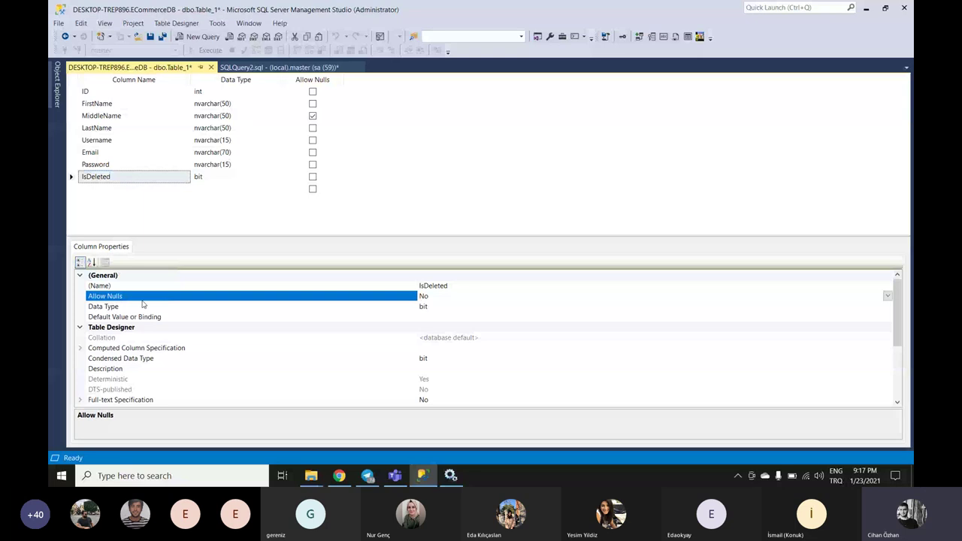
left_click(314, 178)
left_click(313, 177)
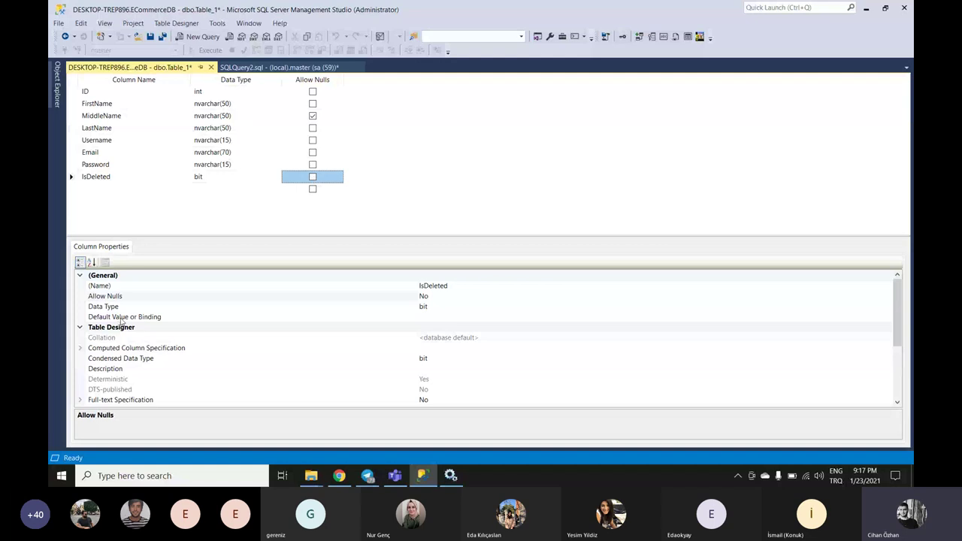
left_click(410, 317)
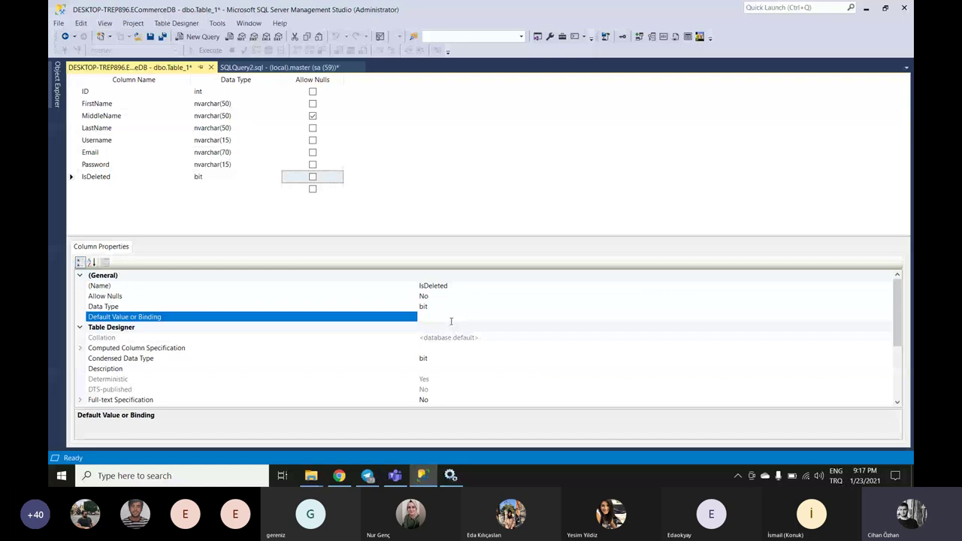
type("0")
left_click(191, 69)
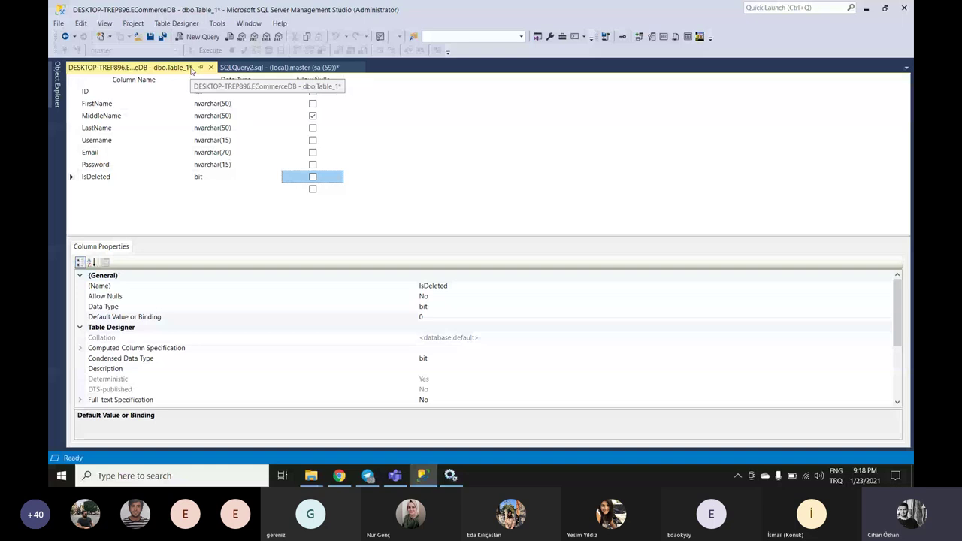
Add a CreateDate column of type datetime below IsDeleted
left_click(113, 189)
type("CreateDAte")
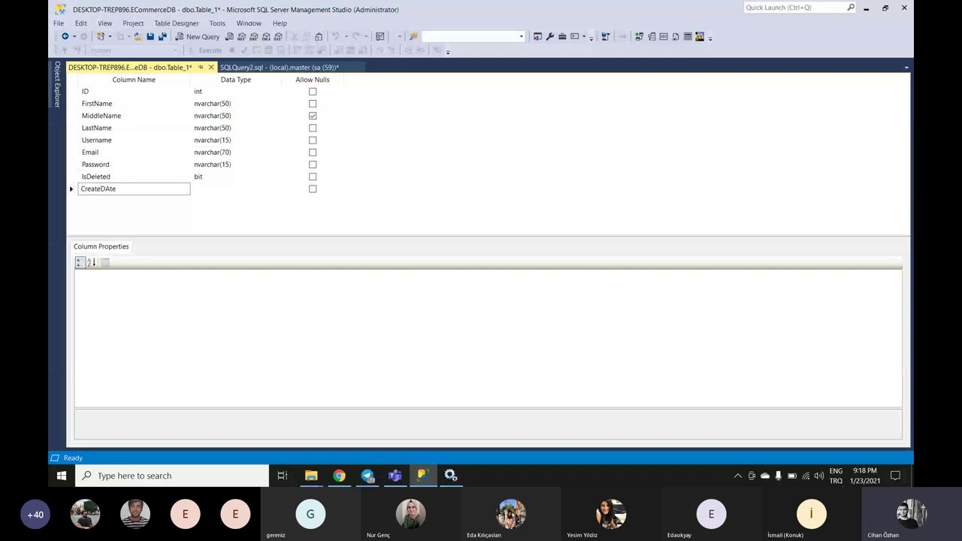
key("BackSpace")
key("BackSpace")
key("BackSpace")
type("ate")
key("Tab")
key("Tab")
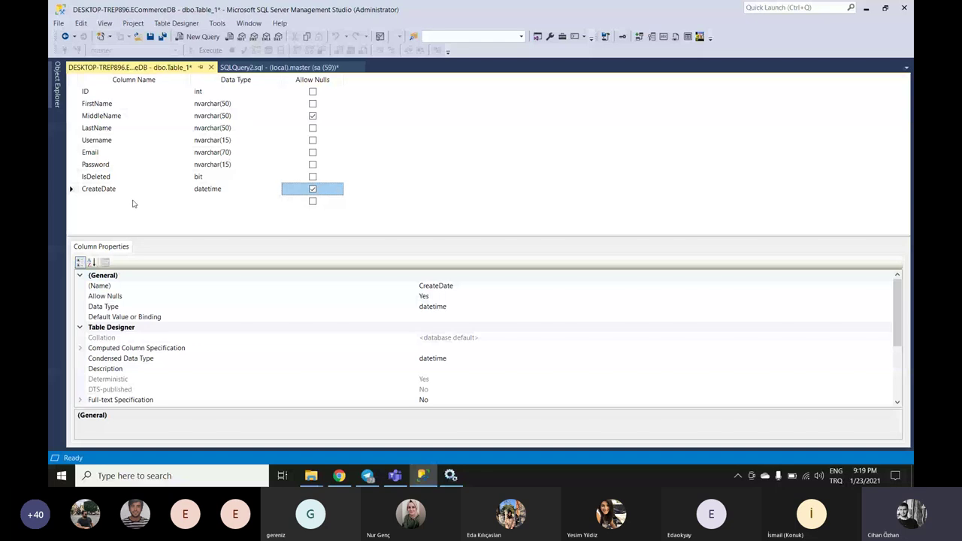
Add a ModifiedDate column below CreateDate, leaving its data type at the default
left_click(133, 201)
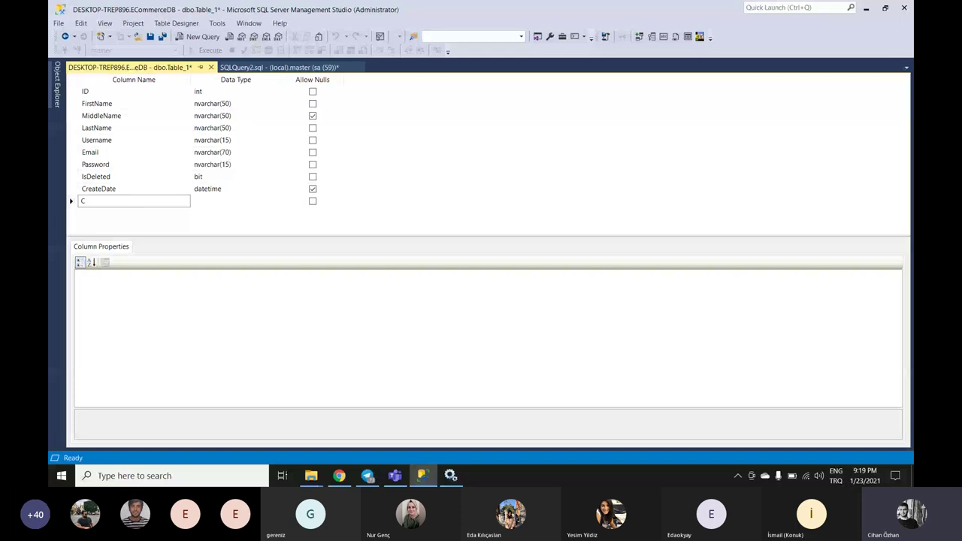
type("Change")
key("ctrl+a")
type("ModifiedDate")
key("Tab")
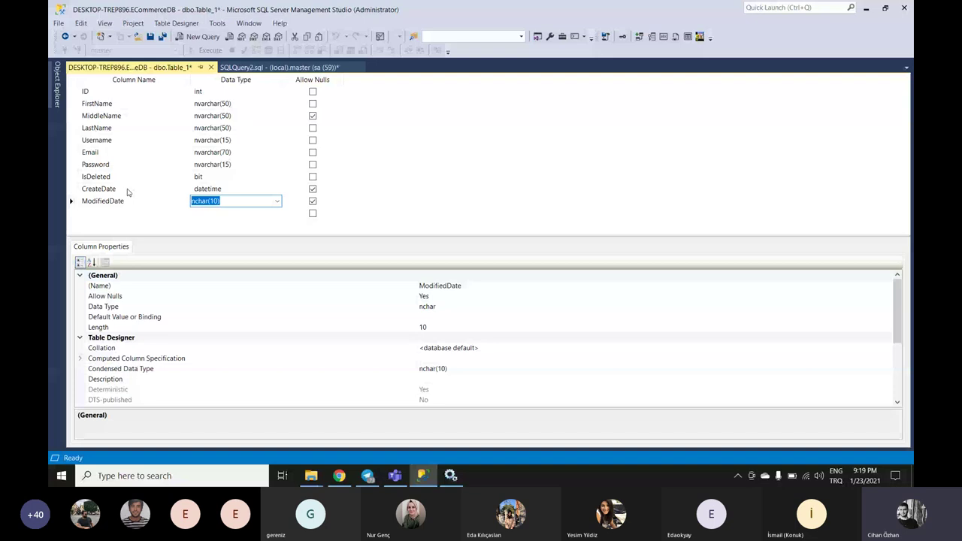
Set the CreateDate column's default value to getdate()
left_click(146, 191)
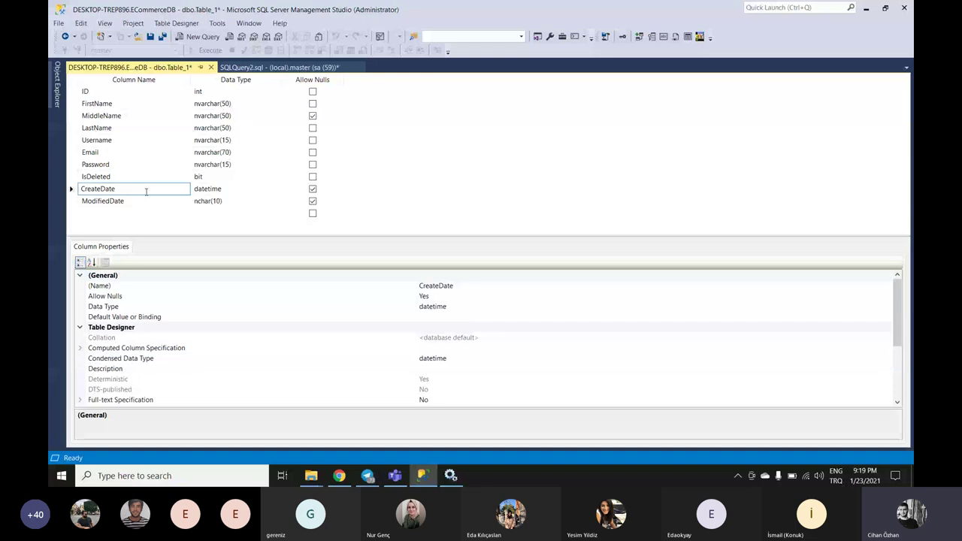
left_click(425, 317)
type("get")
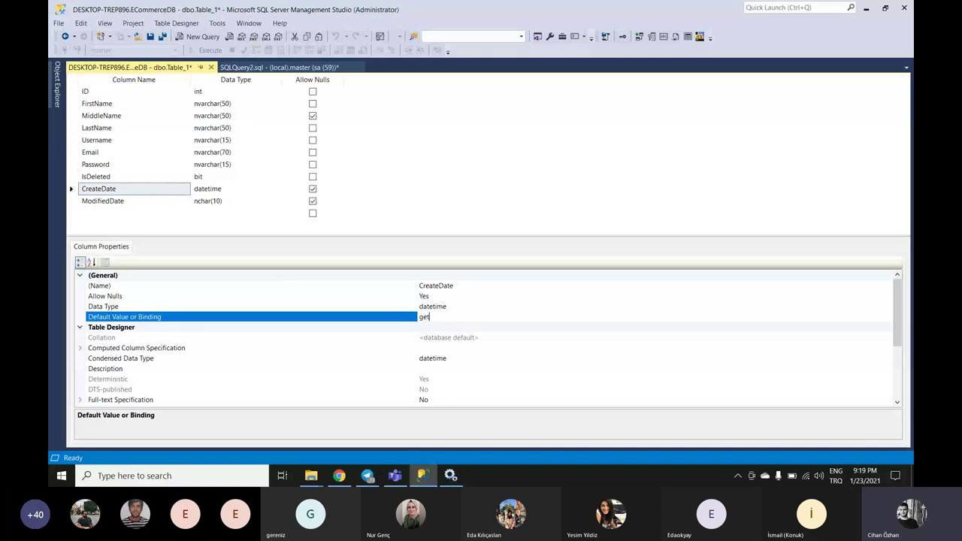
type("date()")
left_click(395, 232)
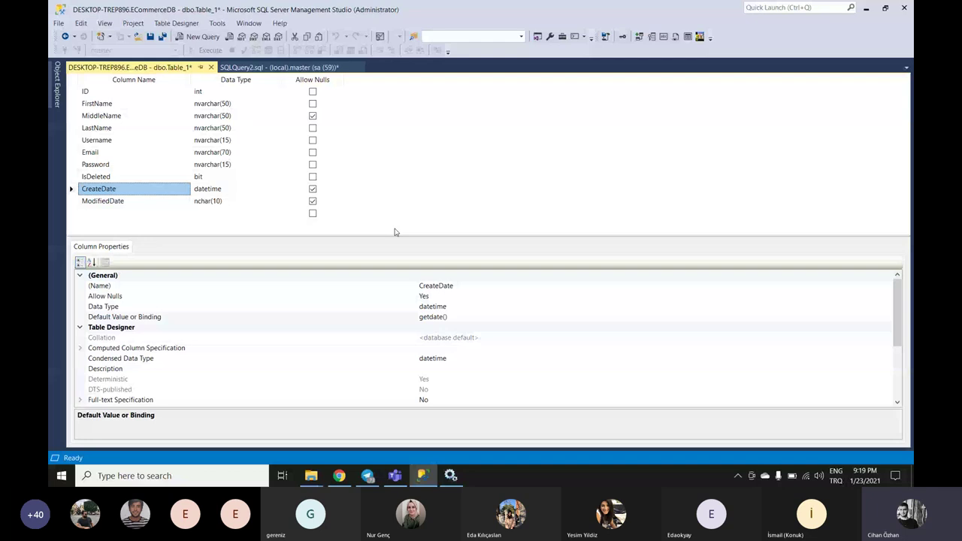
Set the ModifiedDate column's default value to getdate()
key("Down")
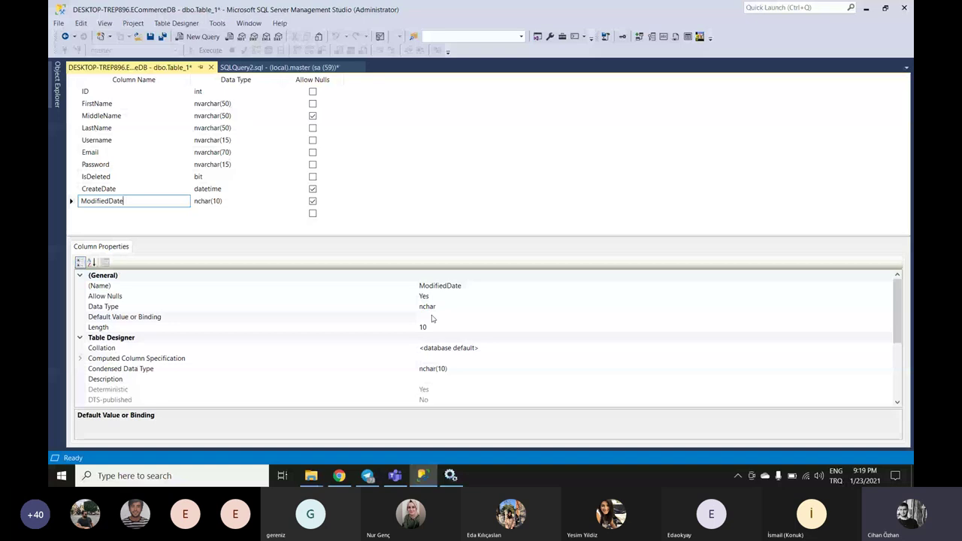
left_click(433, 317)
type("get")
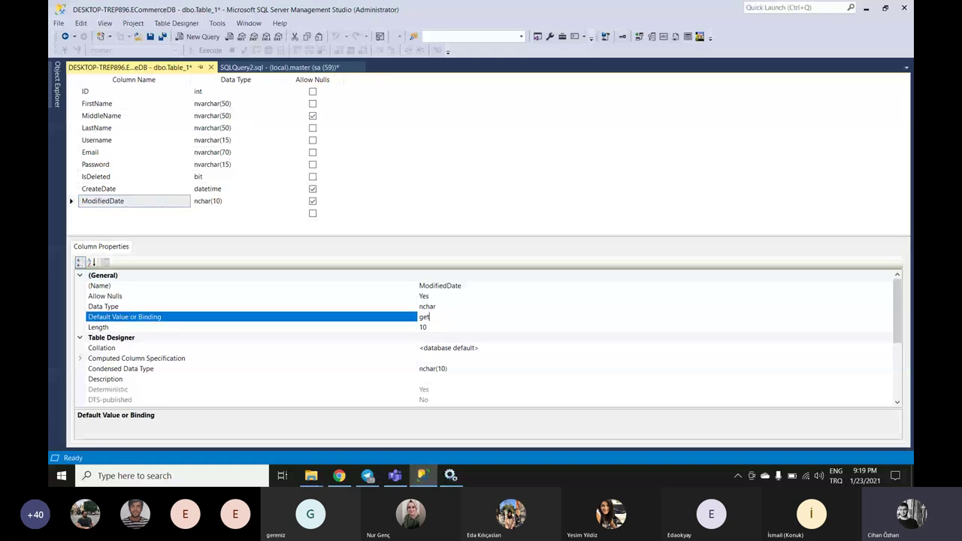
type("date()")
left_click(149, 201)
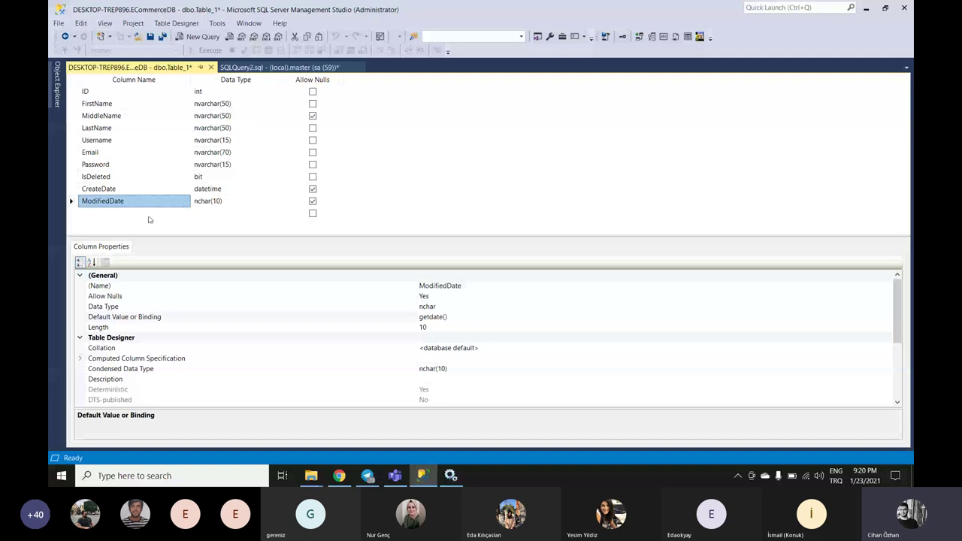
left_click(148, 217)
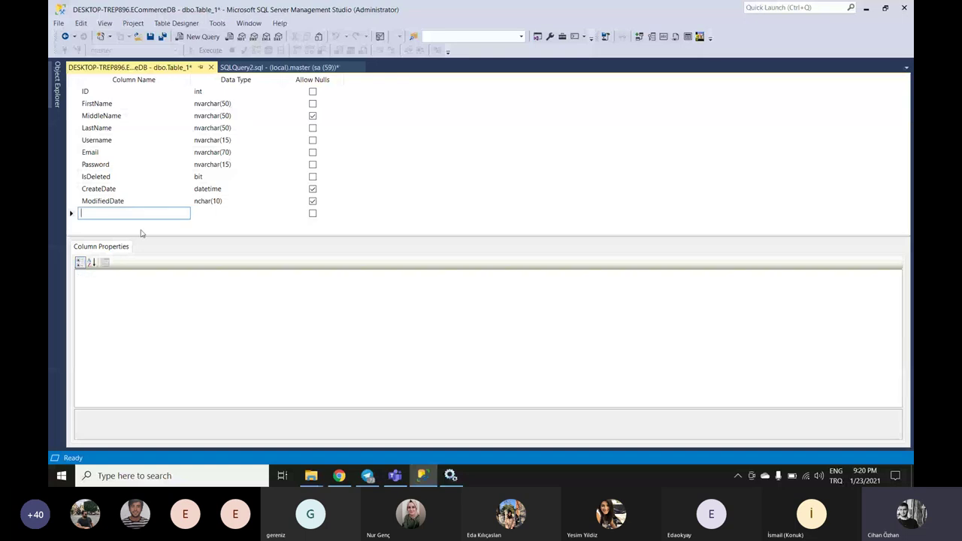
left_click(113, 202)
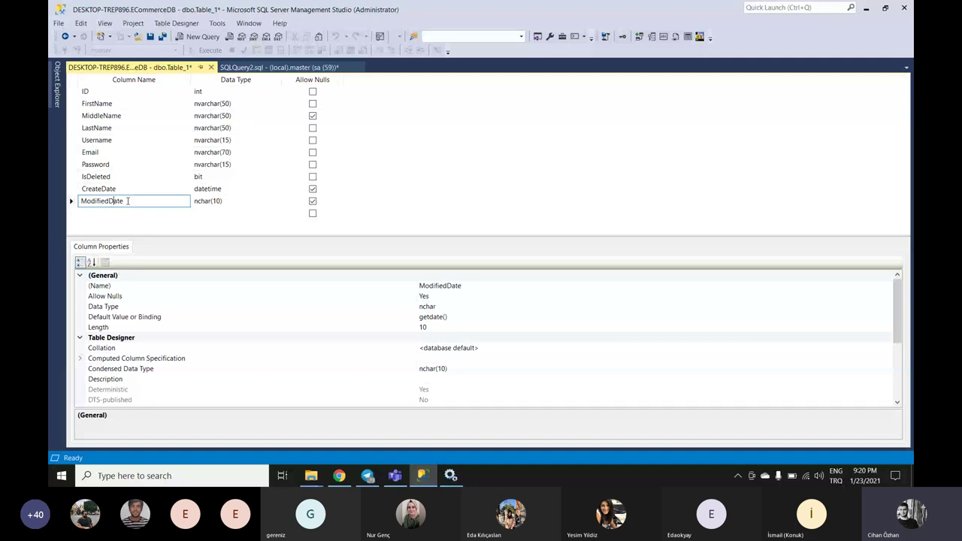
left_click(124, 187)
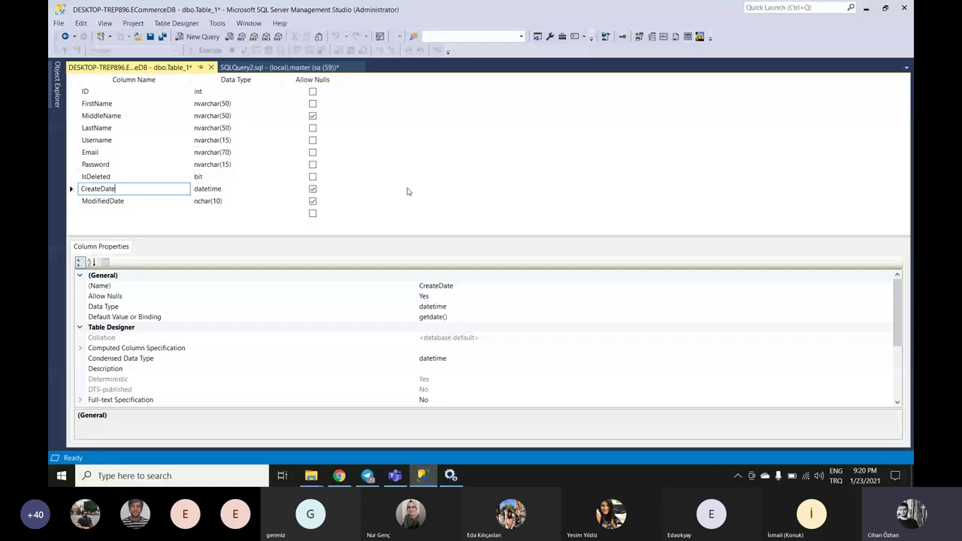
Add an IsActivated column of type bit below ModifiedDate
left_click(106, 214)
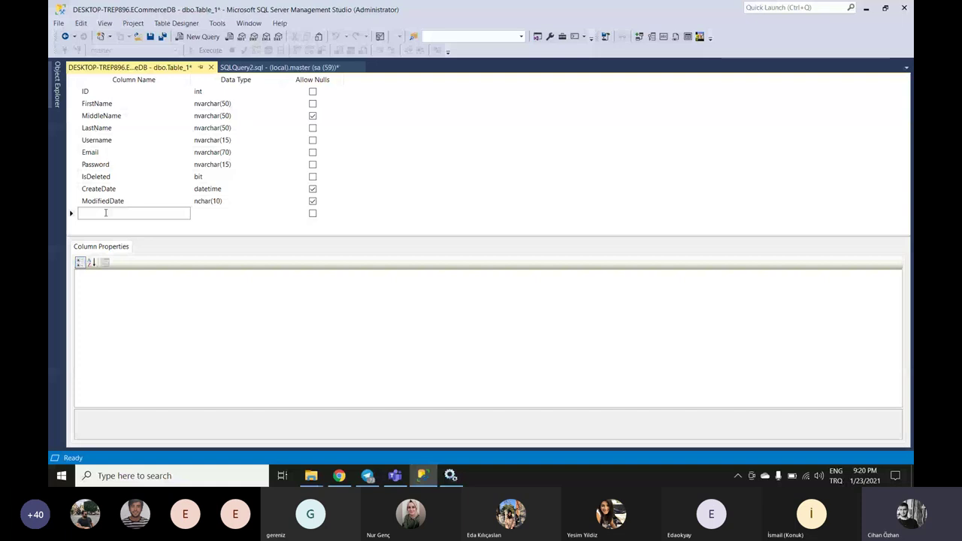
type("IsActivat")
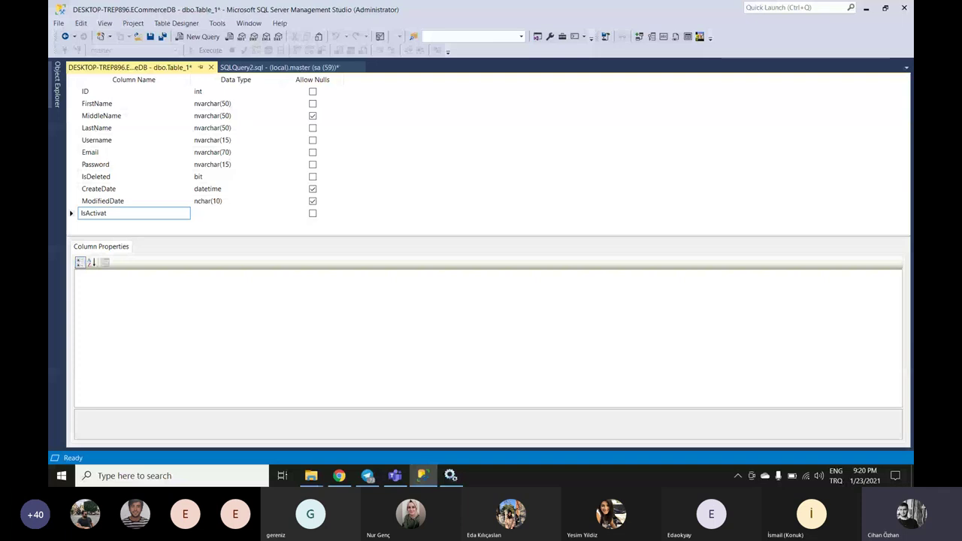
type("ed")
key("Tab")
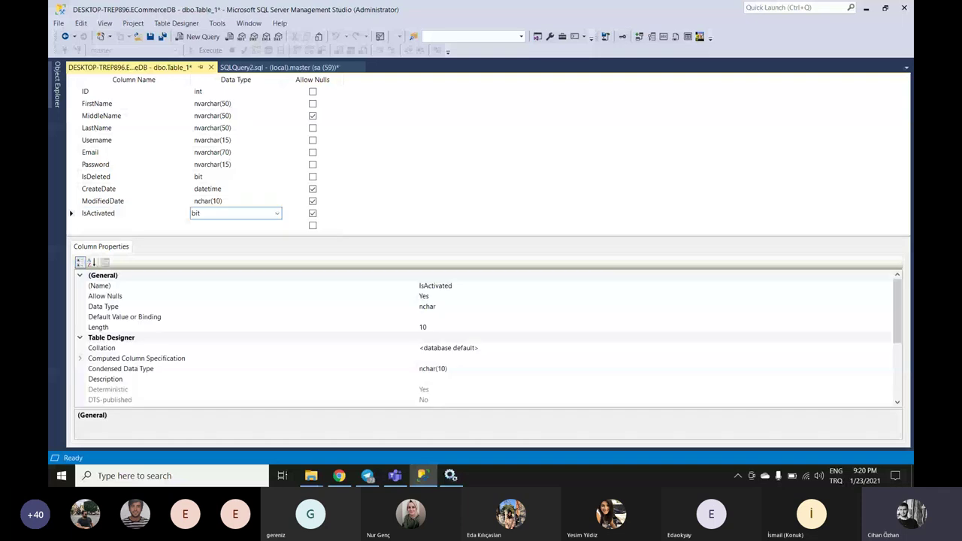
type("bit")
left_click(151, 215)
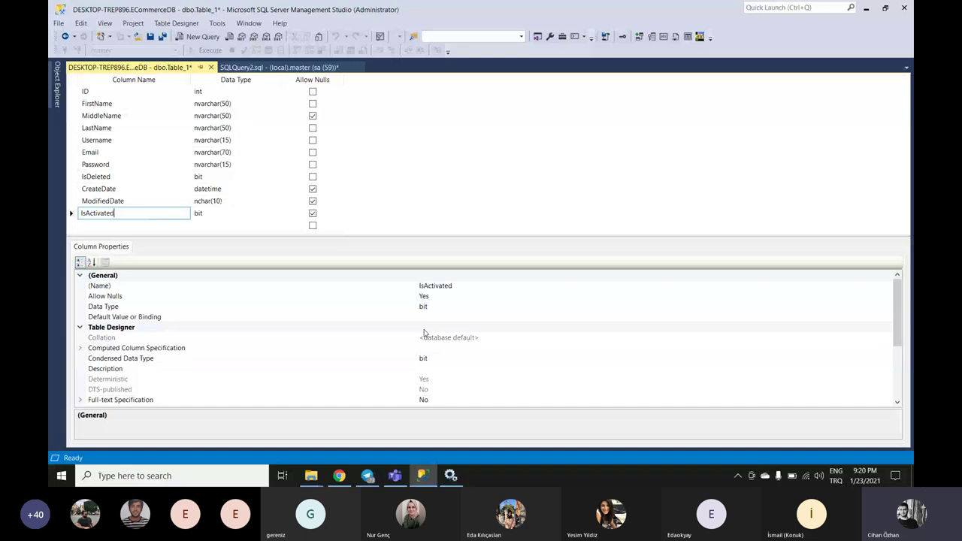
Set the IsActivated column's default value to 0
left_click(423, 316)
type("0")
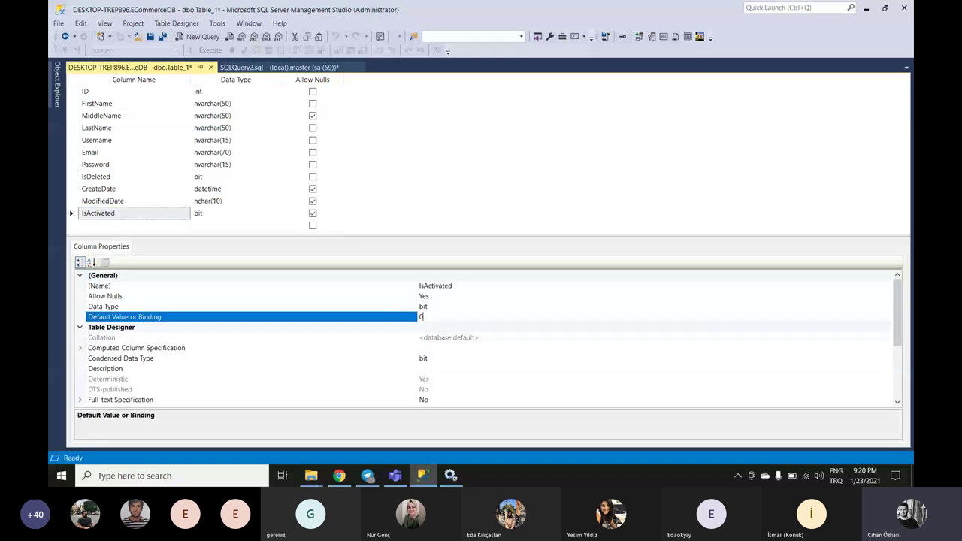
left_click(383, 207)
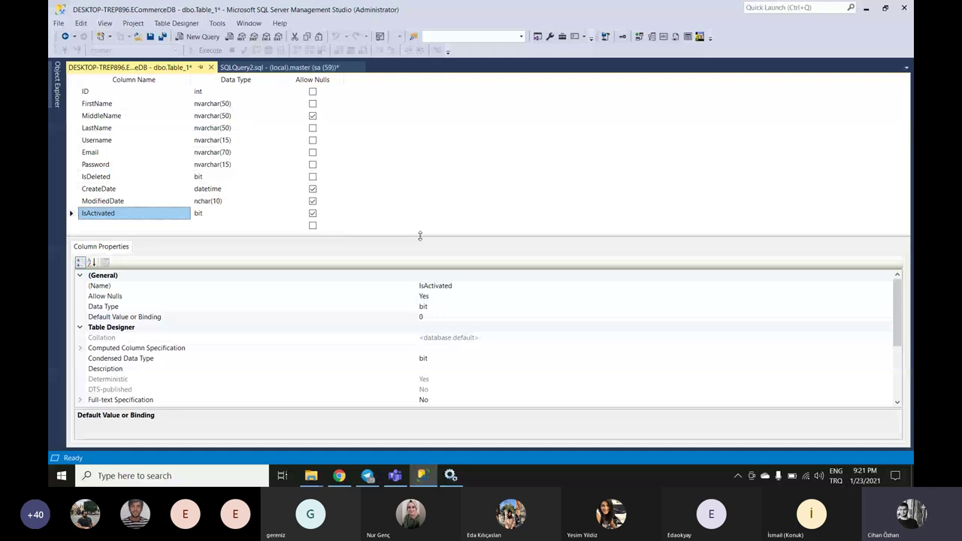
Move the IsDeleted column directly above IsActivated and set the ModifiedDate column's data type to datetime
left_click_drag(420, 236, 420, 254)
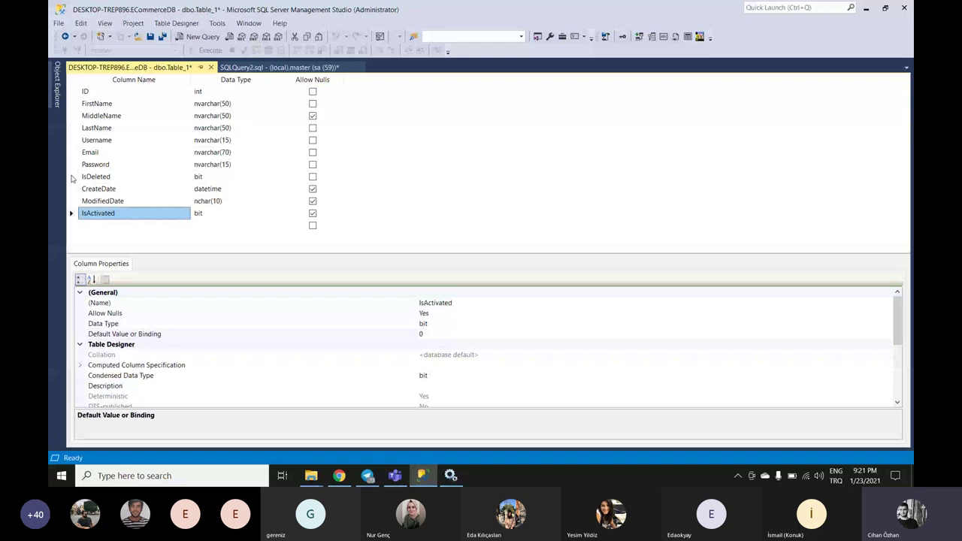
left_click_drag(71, 177, 235, 190)
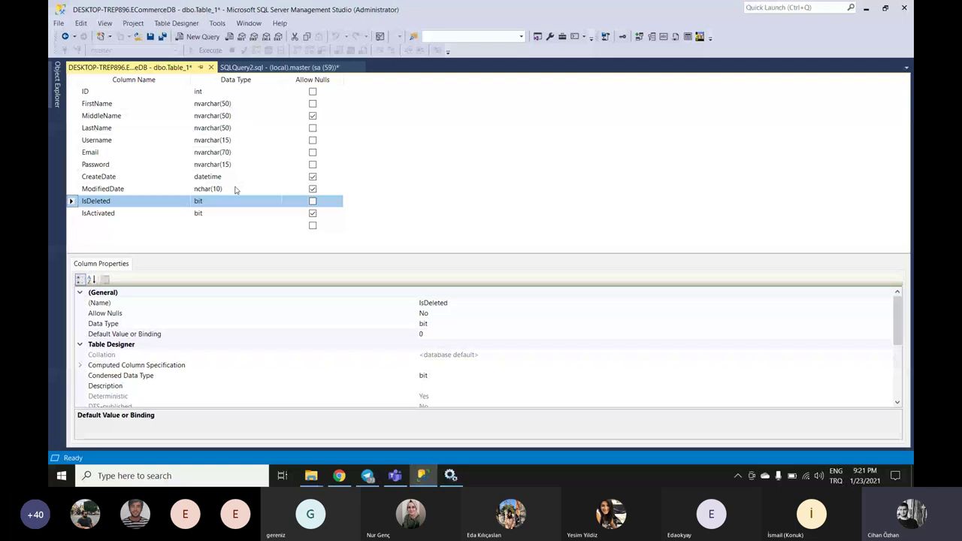
left_click(234, 190)
Save the new table under the name Users
key("ctrl+s")
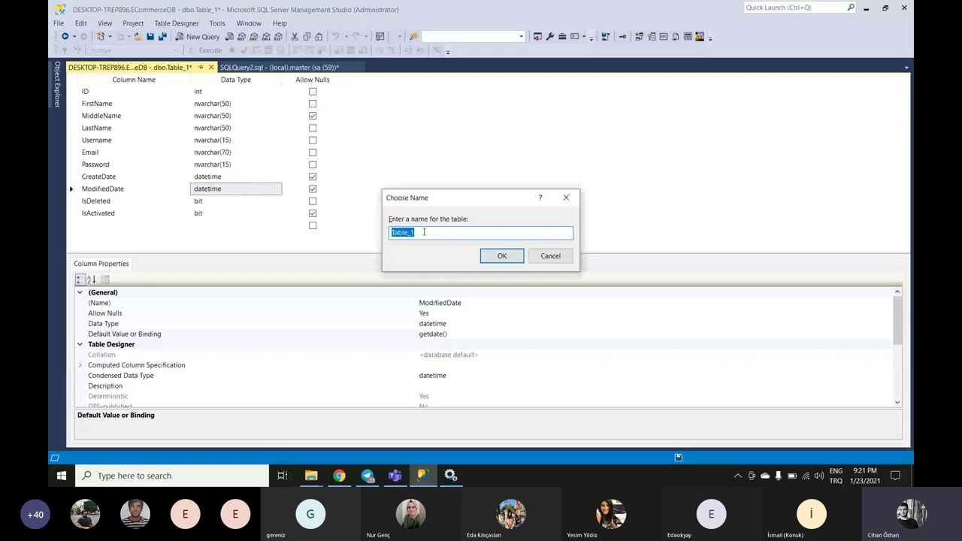
type("Users")
key("Return")
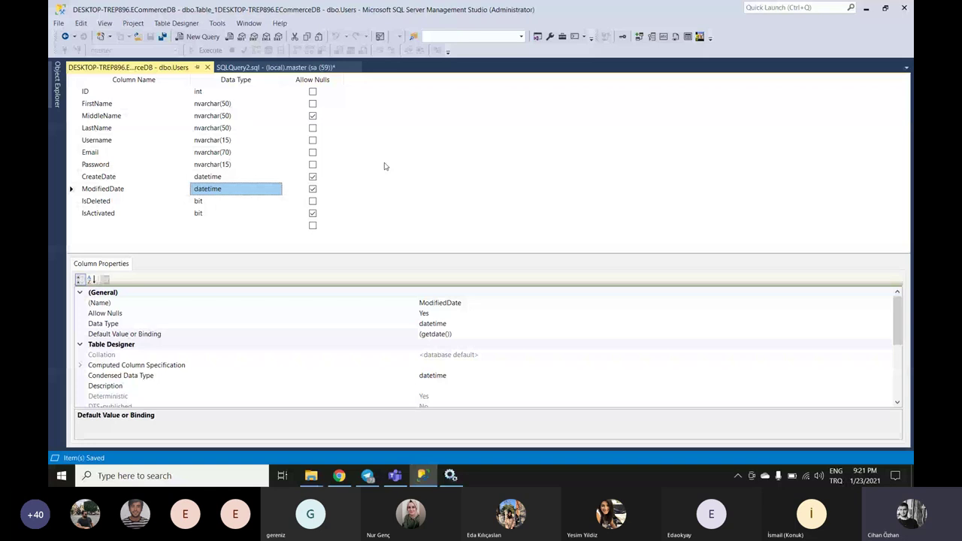
Complete the query at the beginning of SQLQuery2.sql as SELECT * FROM Users;
key("ctrl+Tab")
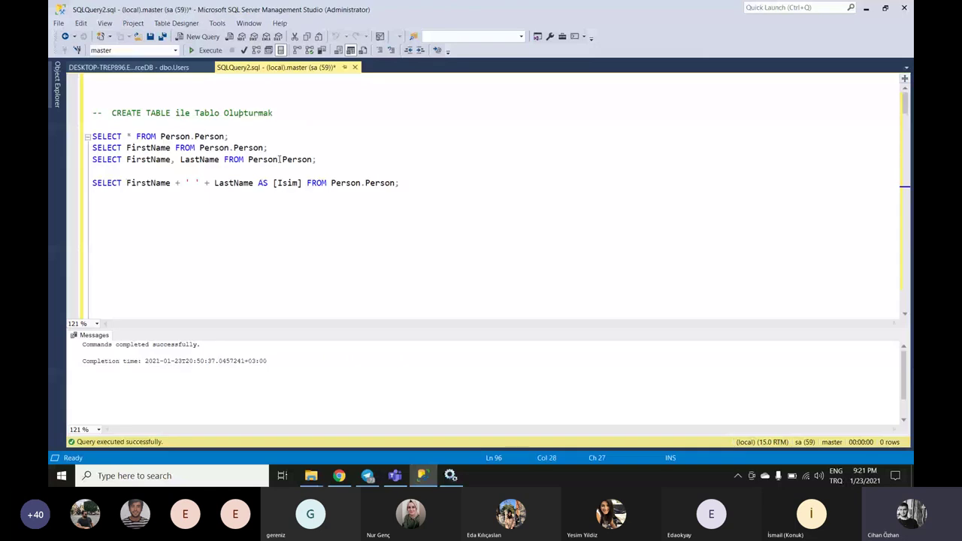
key("ctrl+Home")
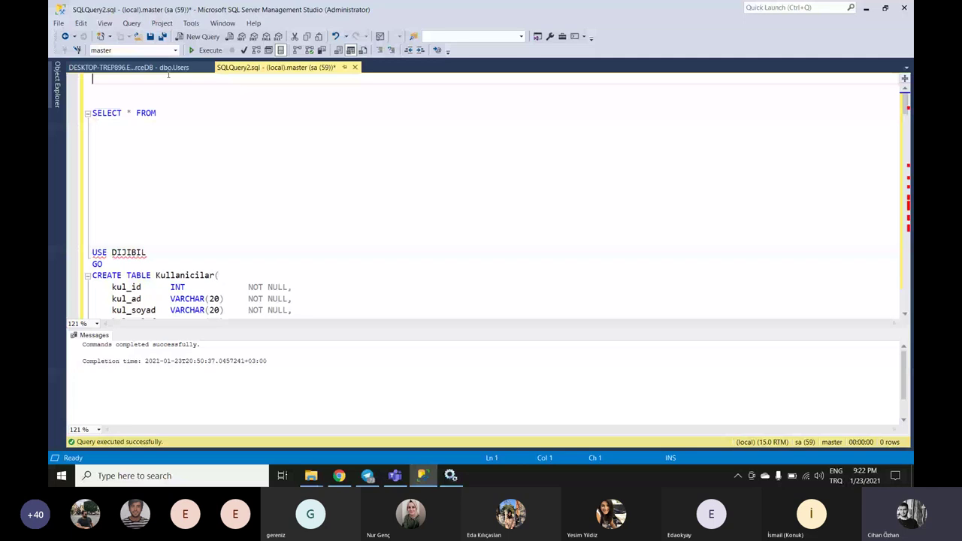
left_click(158, 67)
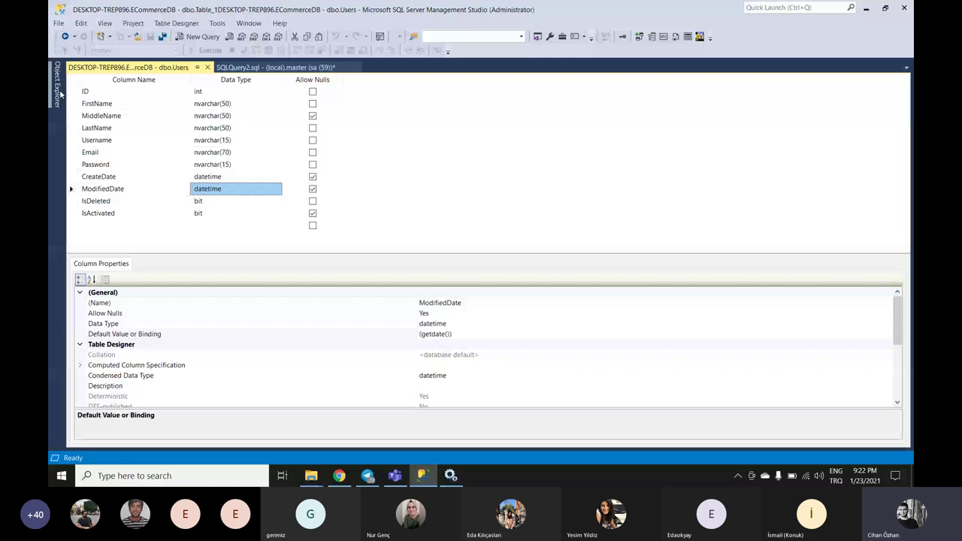
mouse_move(59, 91)
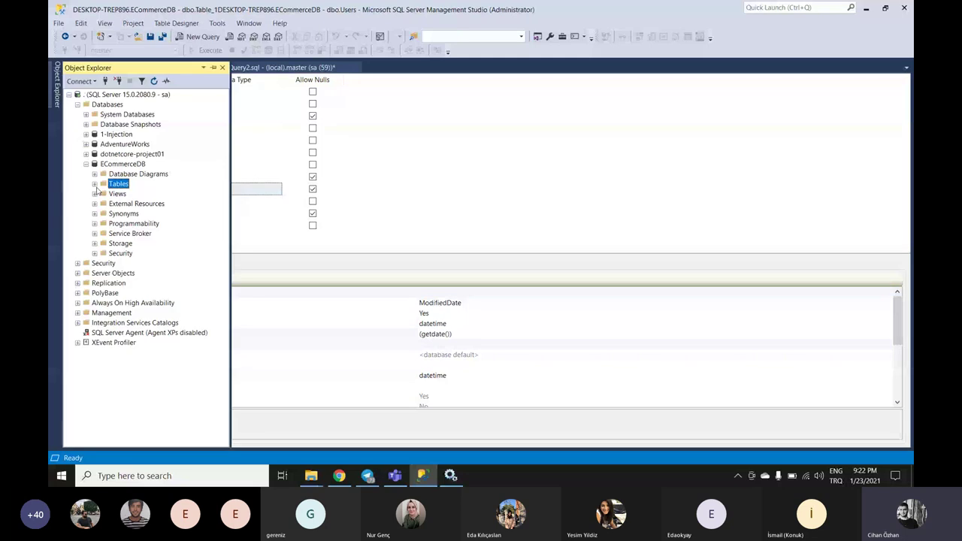
left_click(252, 68)
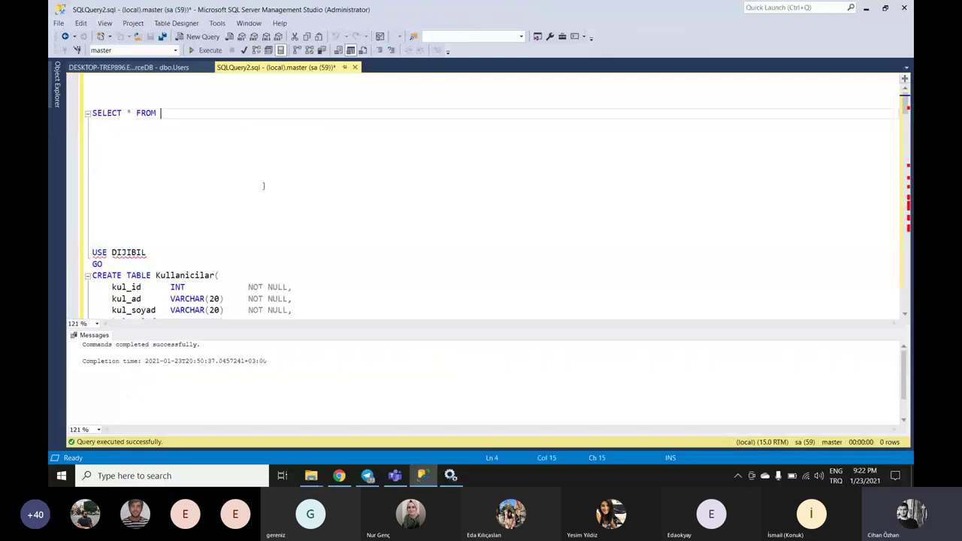
type("Users")
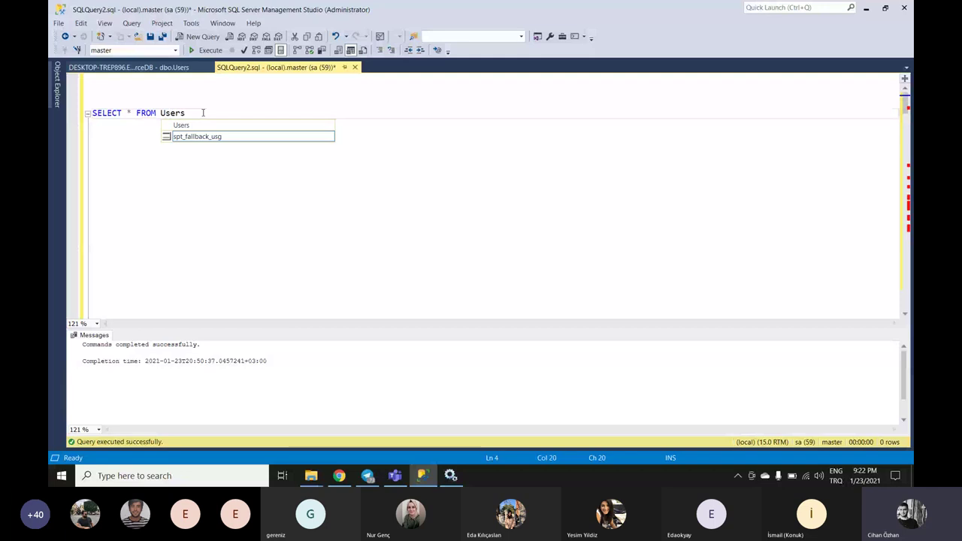
type(";")
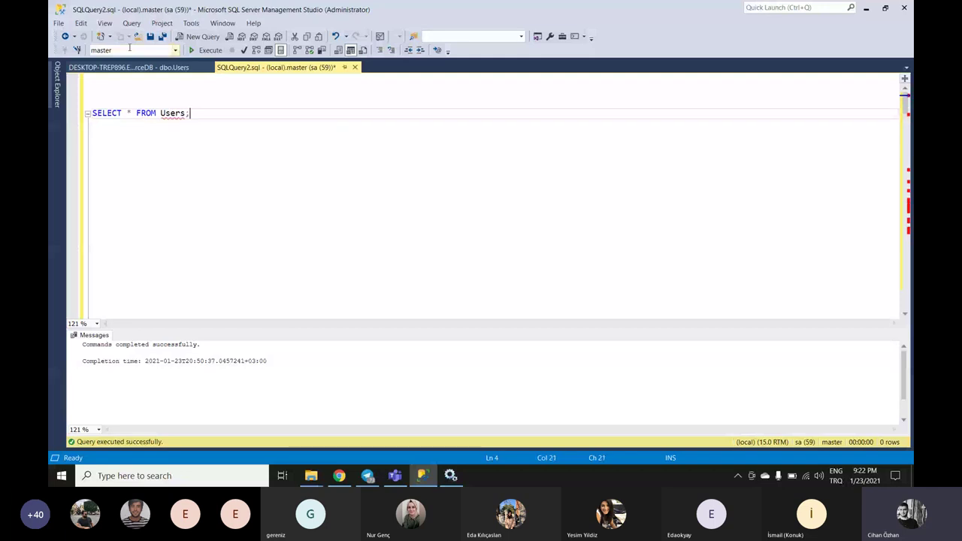
Set the query's database to ECommerceDB and execute only the SELECT * FROM Users; statement
left_click(129, 50)
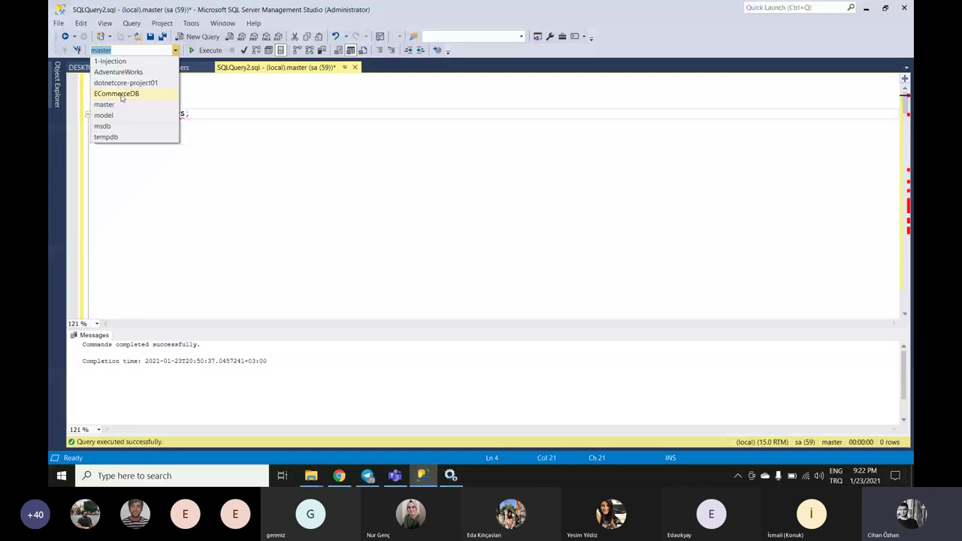
left_click(117, 93)
key("ctrl+a")
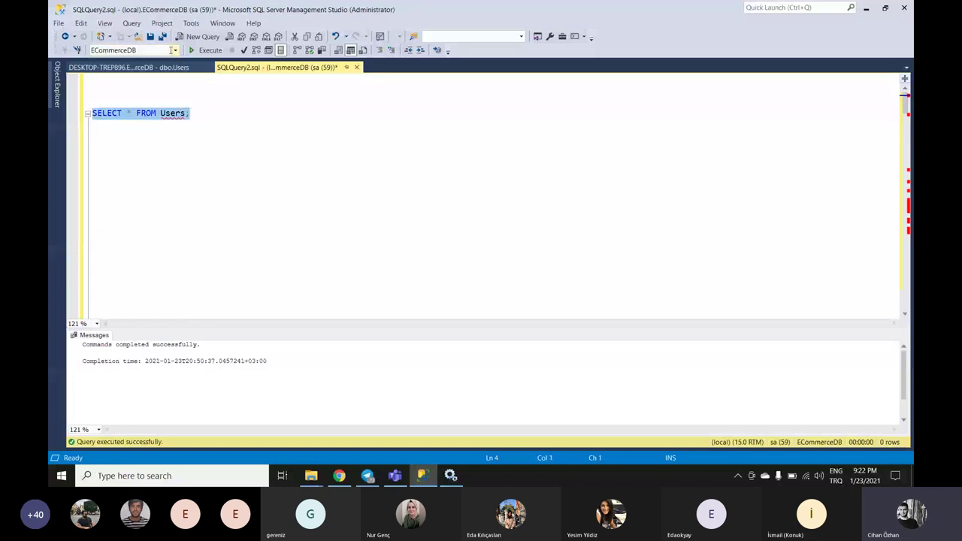
left_click(201, 51)
Below the SELECT statement, write INSERT INTO Users VALUES('','','','','','') with six empty string placeholders
left_click(248, 170)
type("INSERT INTO")
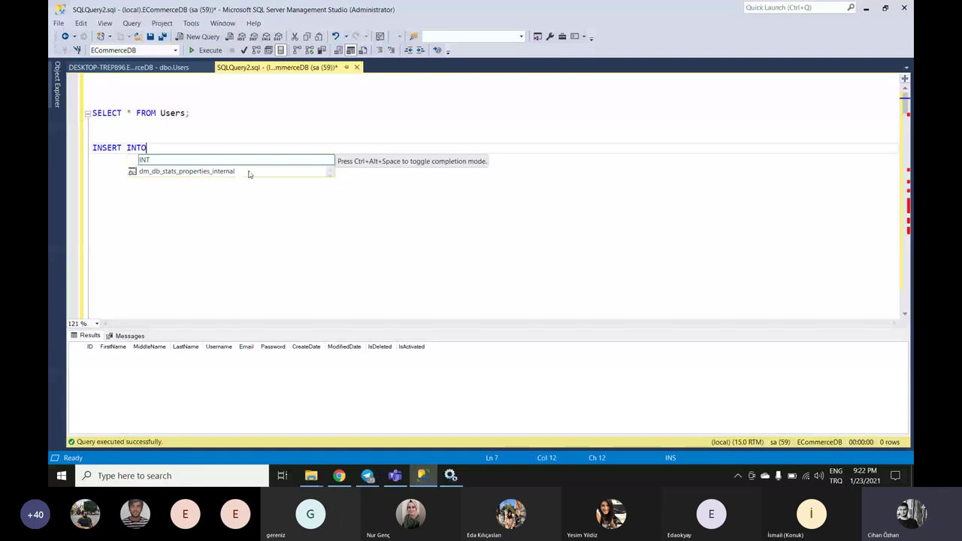
type("Users")
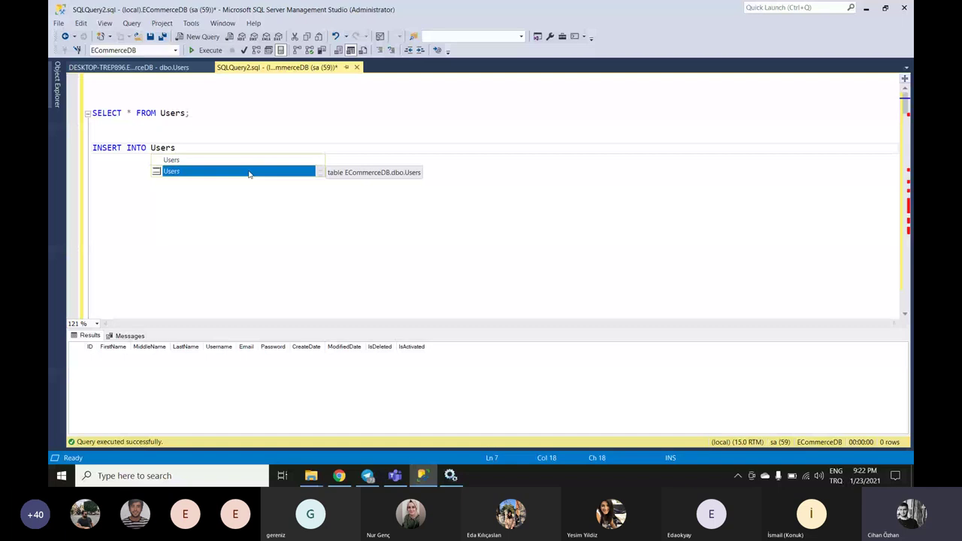
key("Escape")
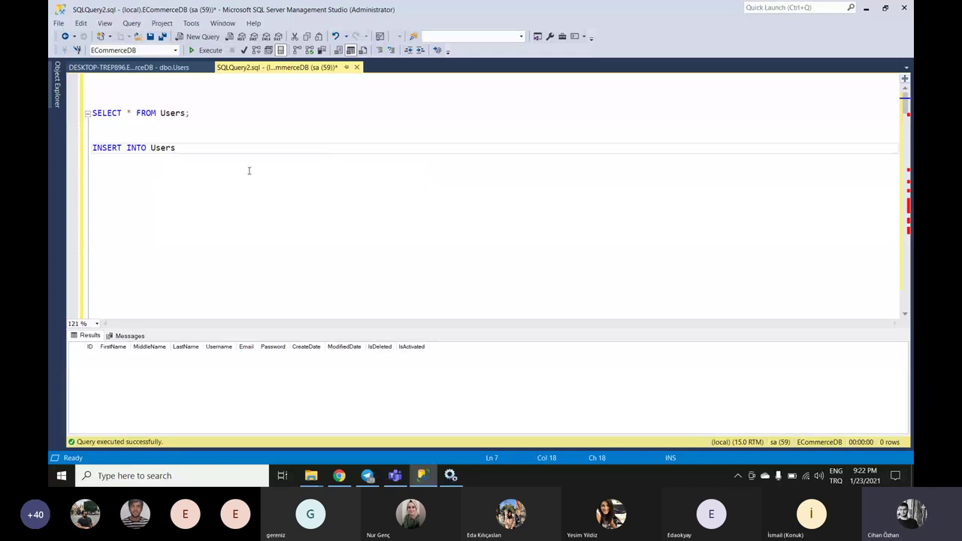
type("VALUES(")
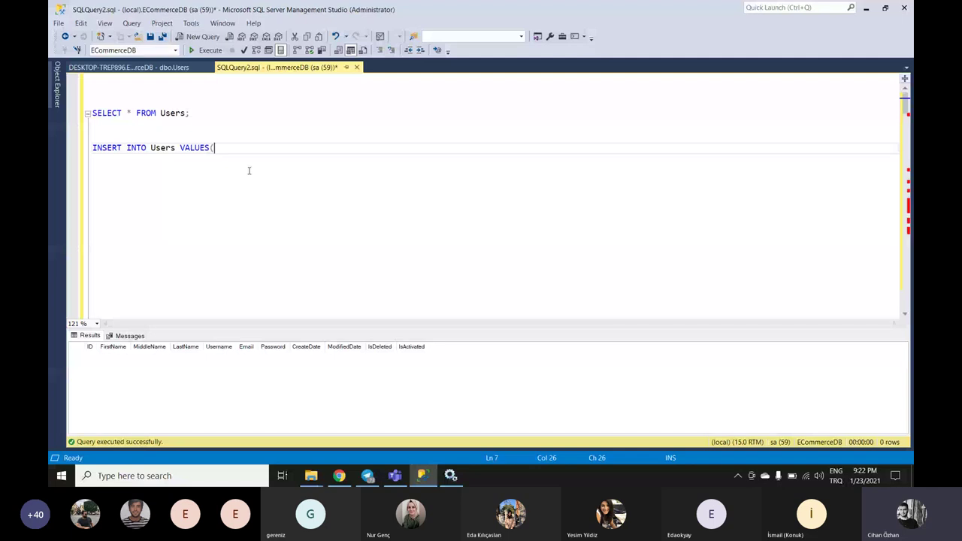
type(")")
key("Left")
type("''")
type(",'','','','',''")
key("End")
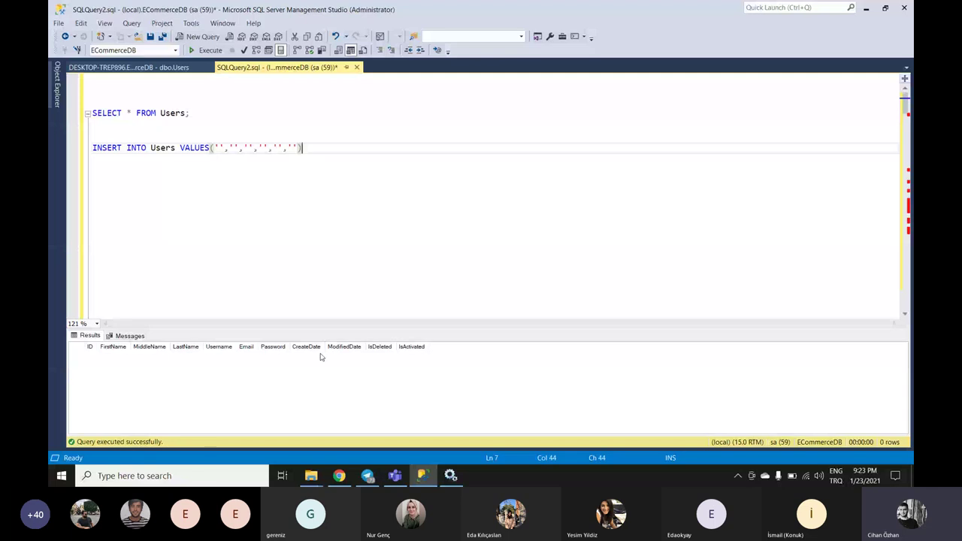
Allow nulls for the IsDeleted column in the Users table design and try to save the change
left_click(175, 68)
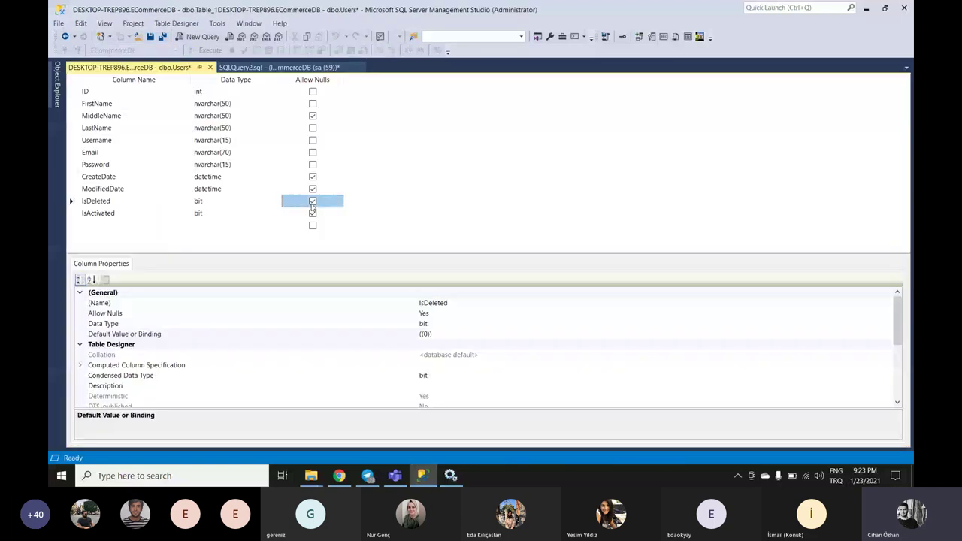
left_click(124, 214)
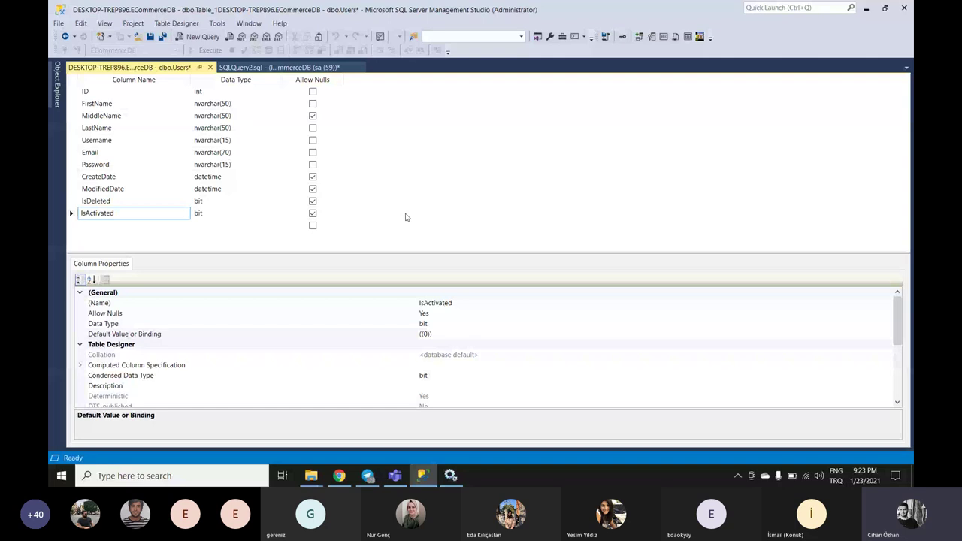
key("ctrl+s")
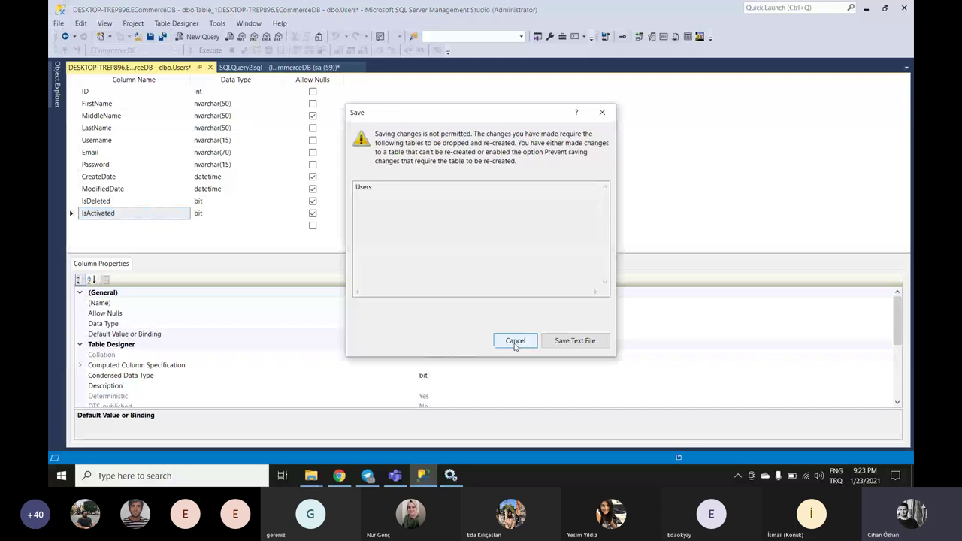
left_click(454, 212)
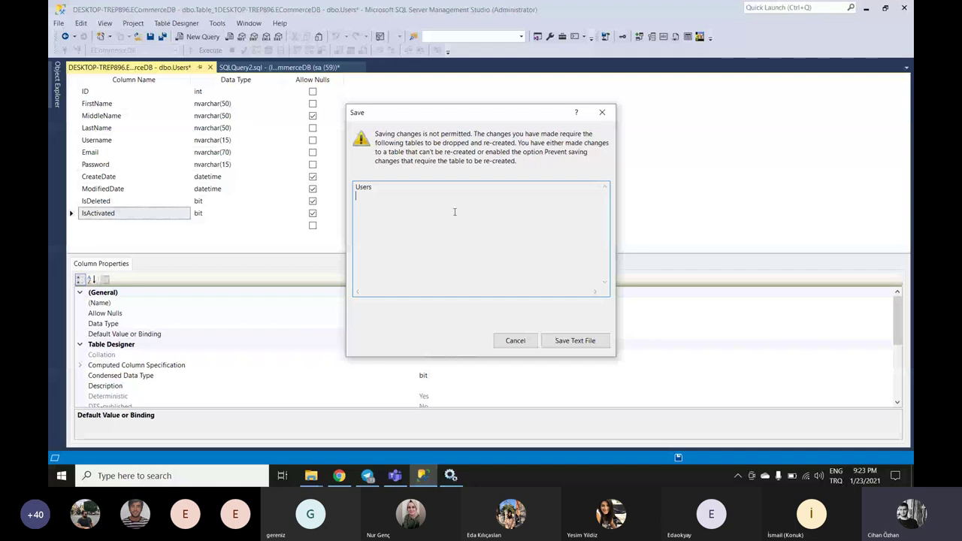
left_click(602, 113)
Set the query's database to AdventureWorks and retry saving the Users table design
left_click(280, 67)
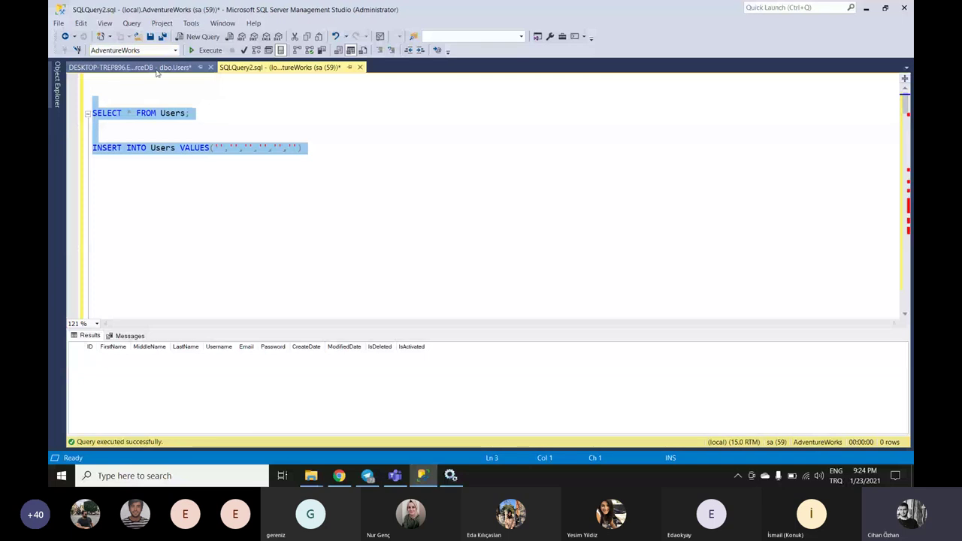
left_click(157, 71)
key("ctrl+s")
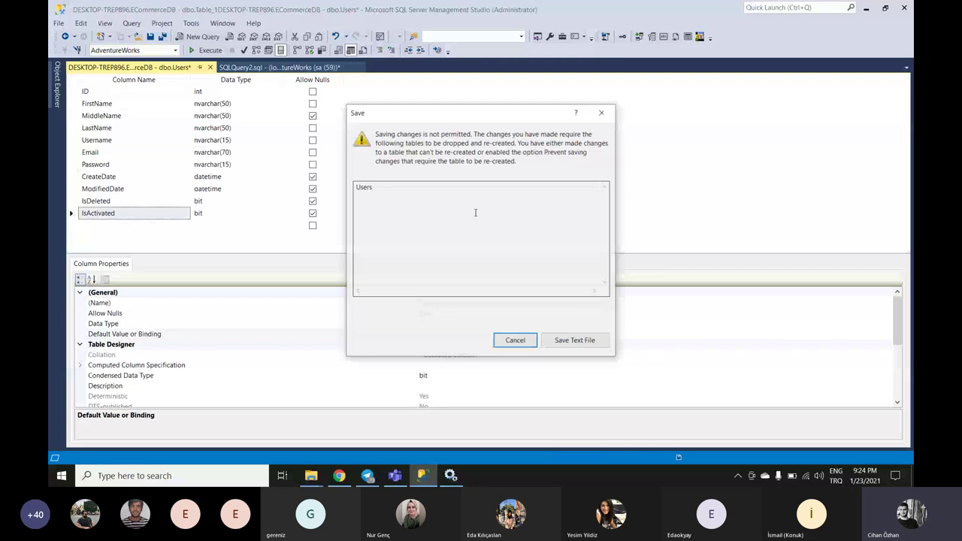
key("Escape")
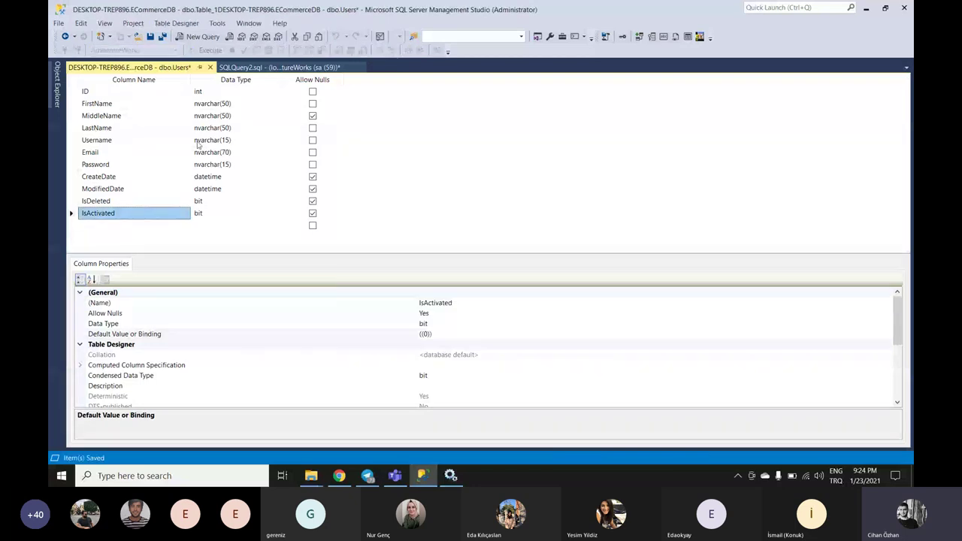
Return from the query to the Users table design, select the ID column and try saving the table again
left_click(258, 68)
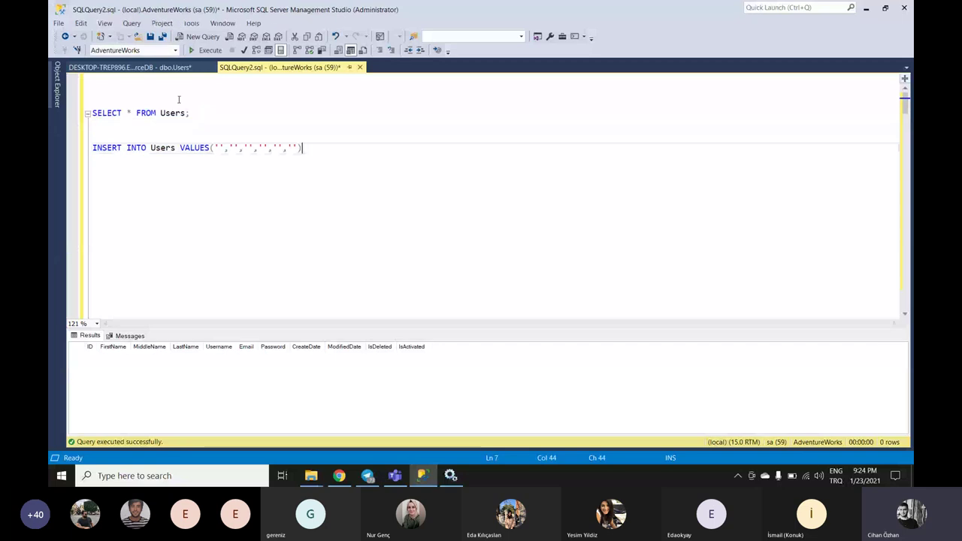
left_click(130, 67)
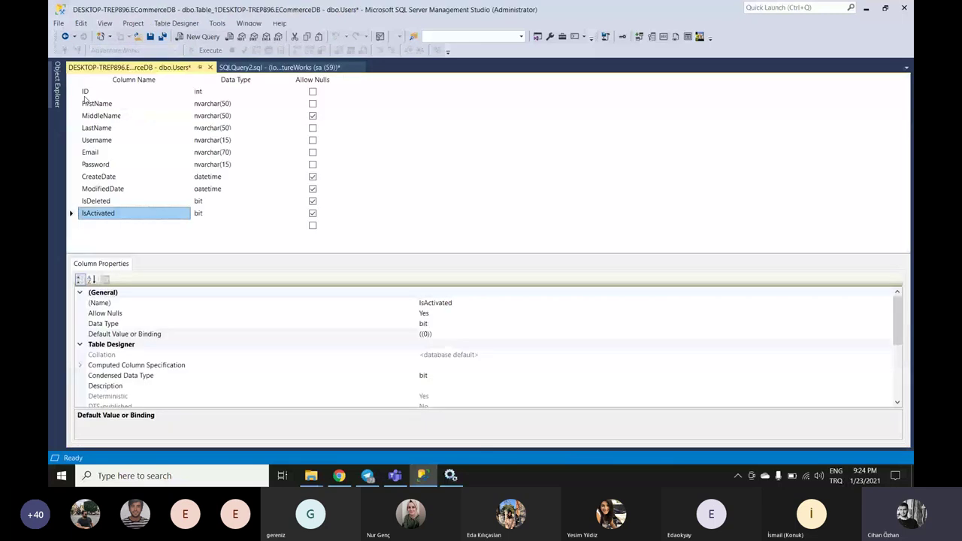
left_click(85, 94)
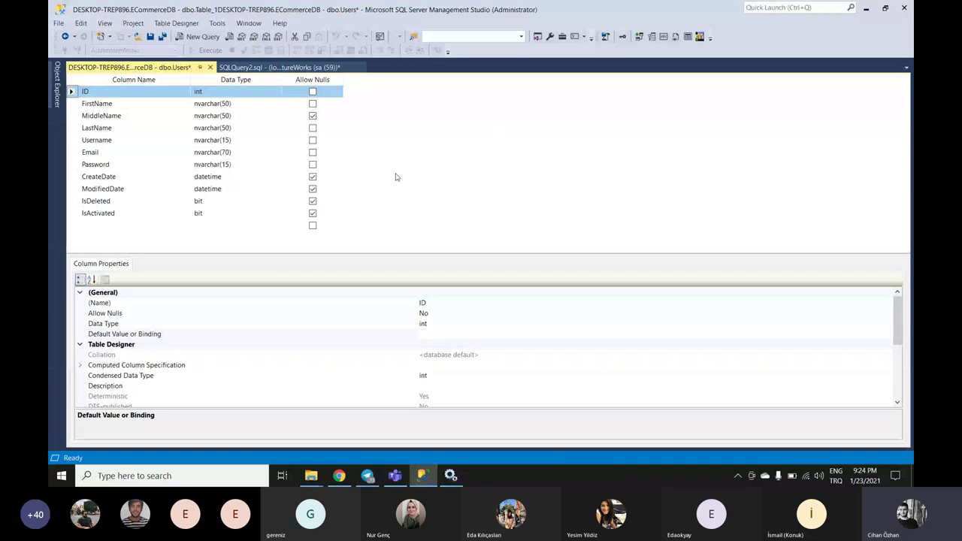
key("ctrl+s")
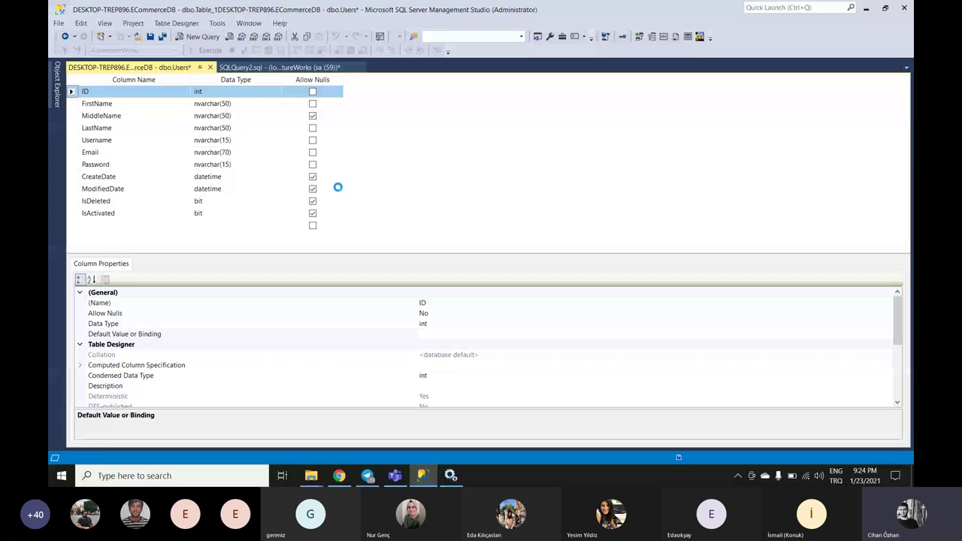